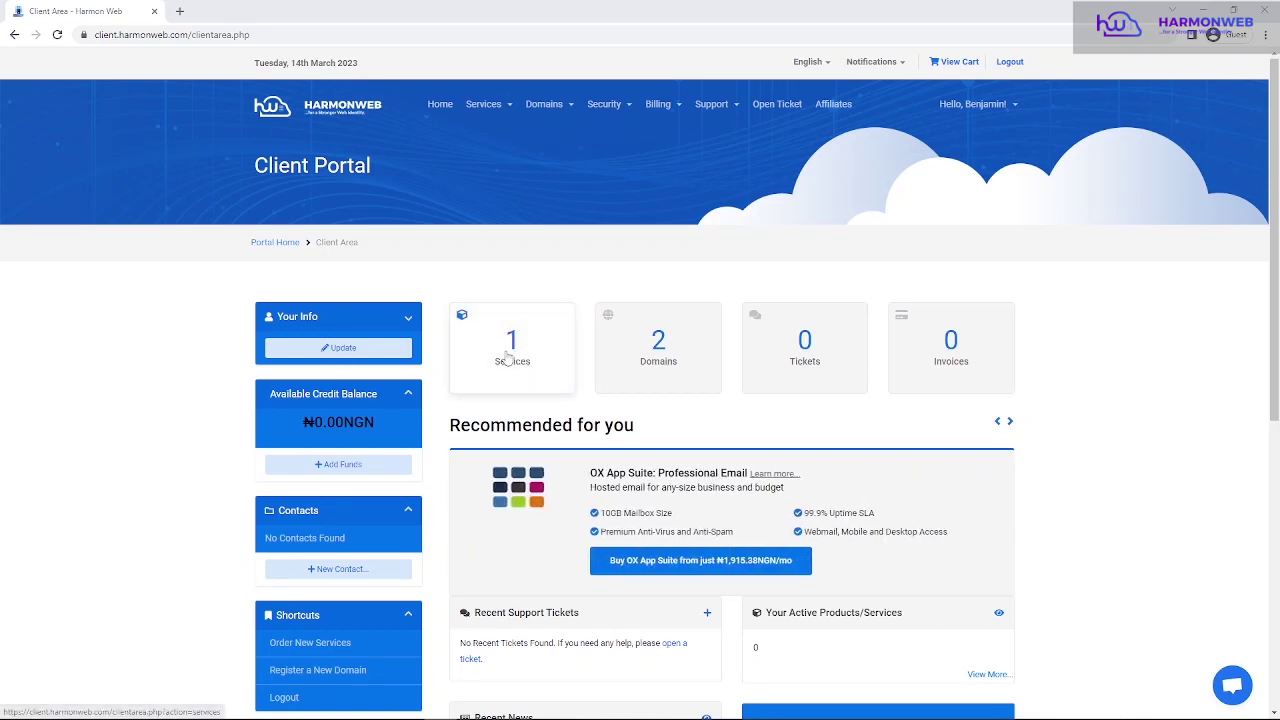
# Open the Starter Plan service for benji-tutorials.com and scroll to its Manage Account tools
pyautogui.click(508, 358)
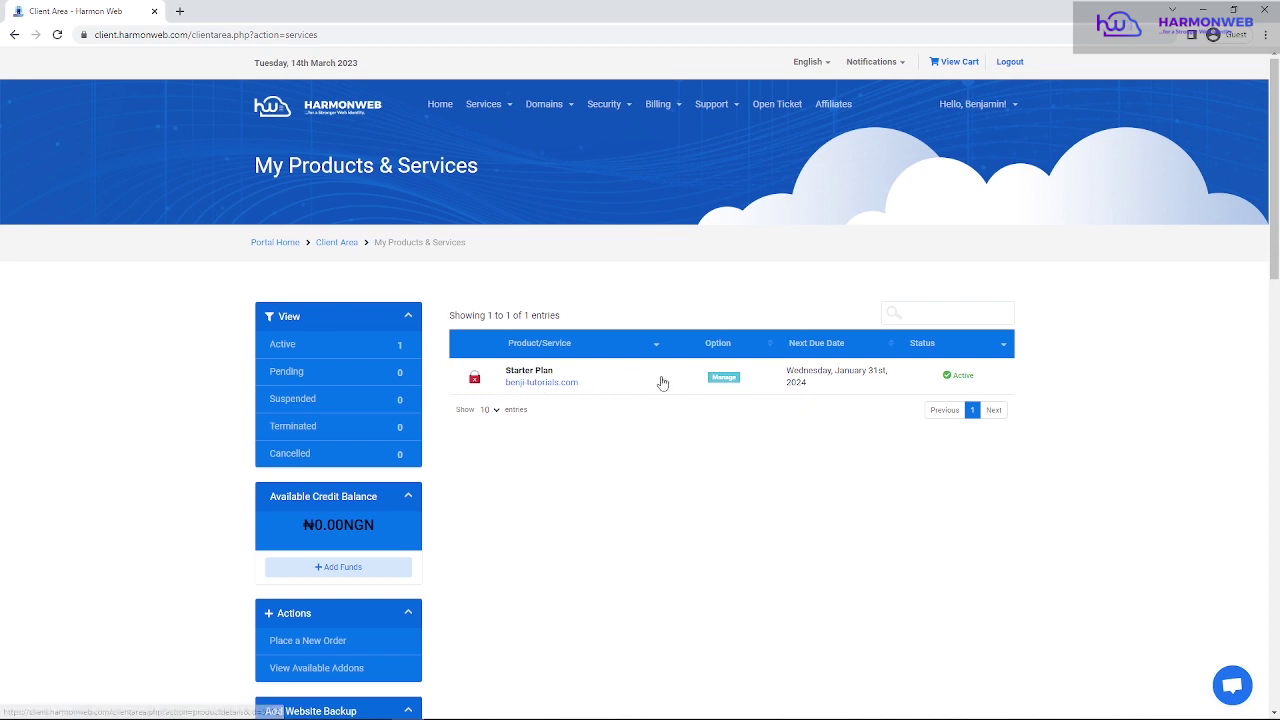
pyautogui.click(727, 380)
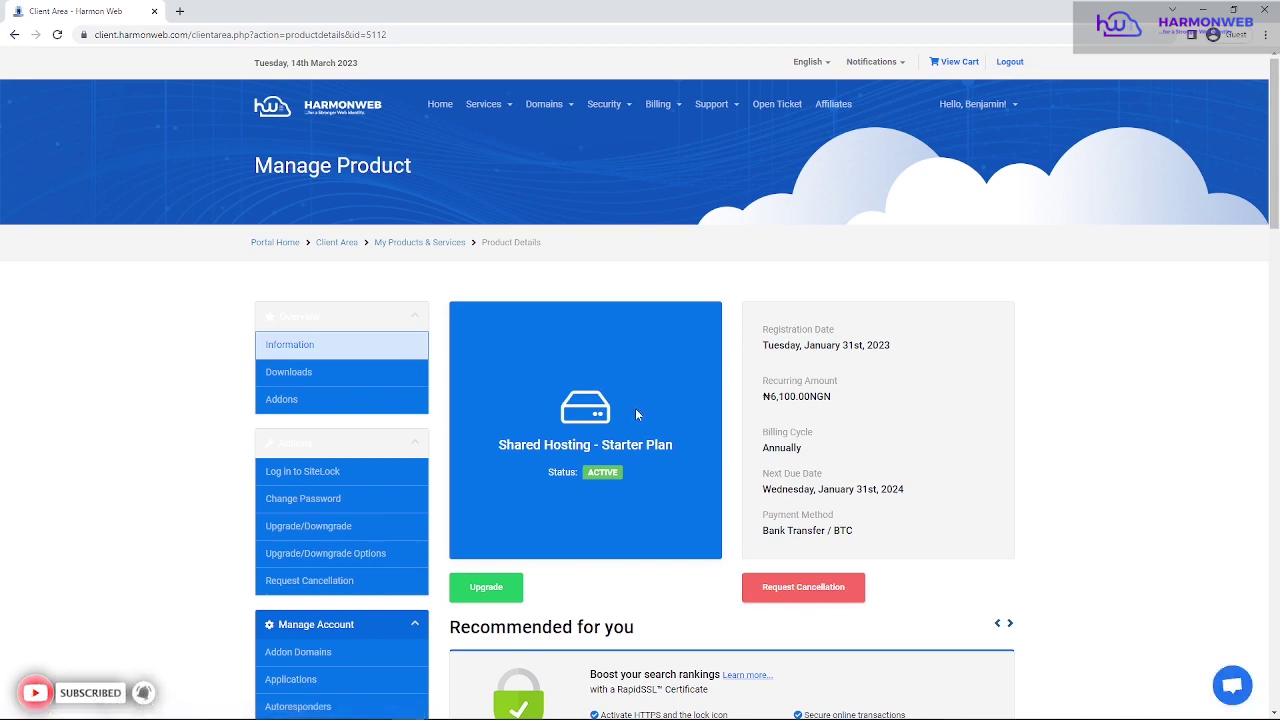
pyautogui.scroll(-1, 636, 414)
pyautogui.scroll(-10, 635, 408)
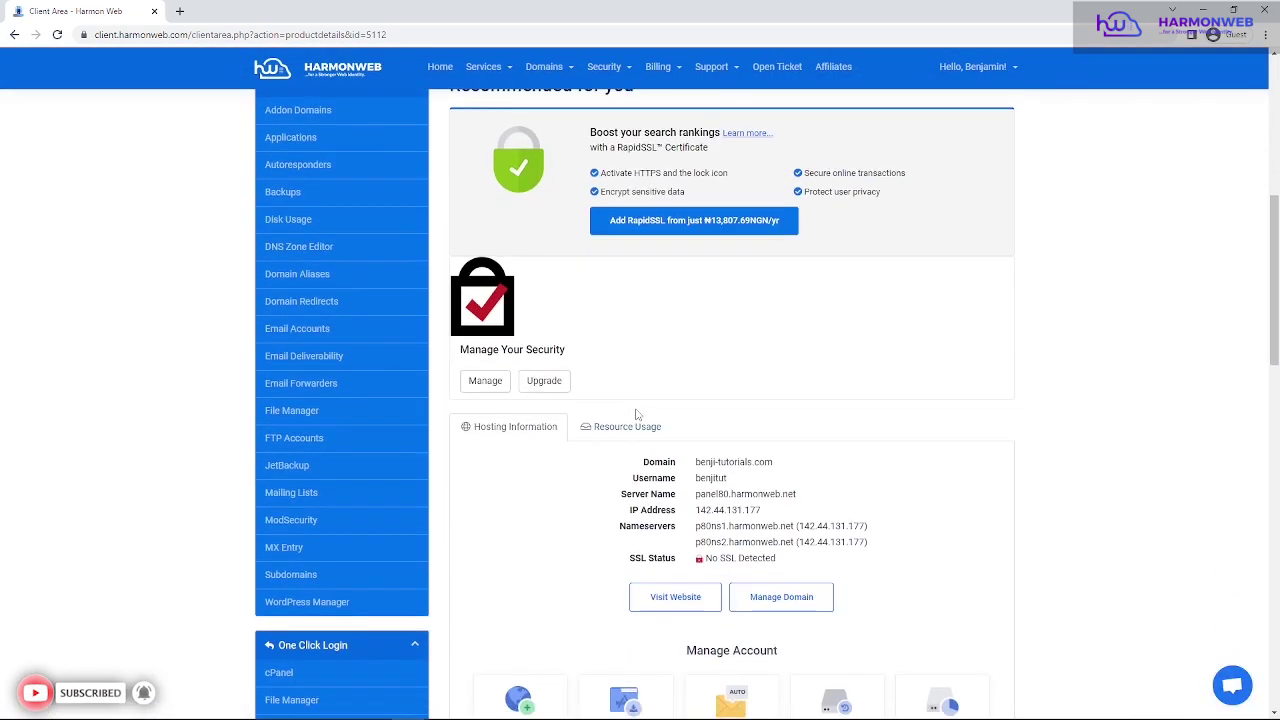
pyautogui.scroll(1, 636, 414)
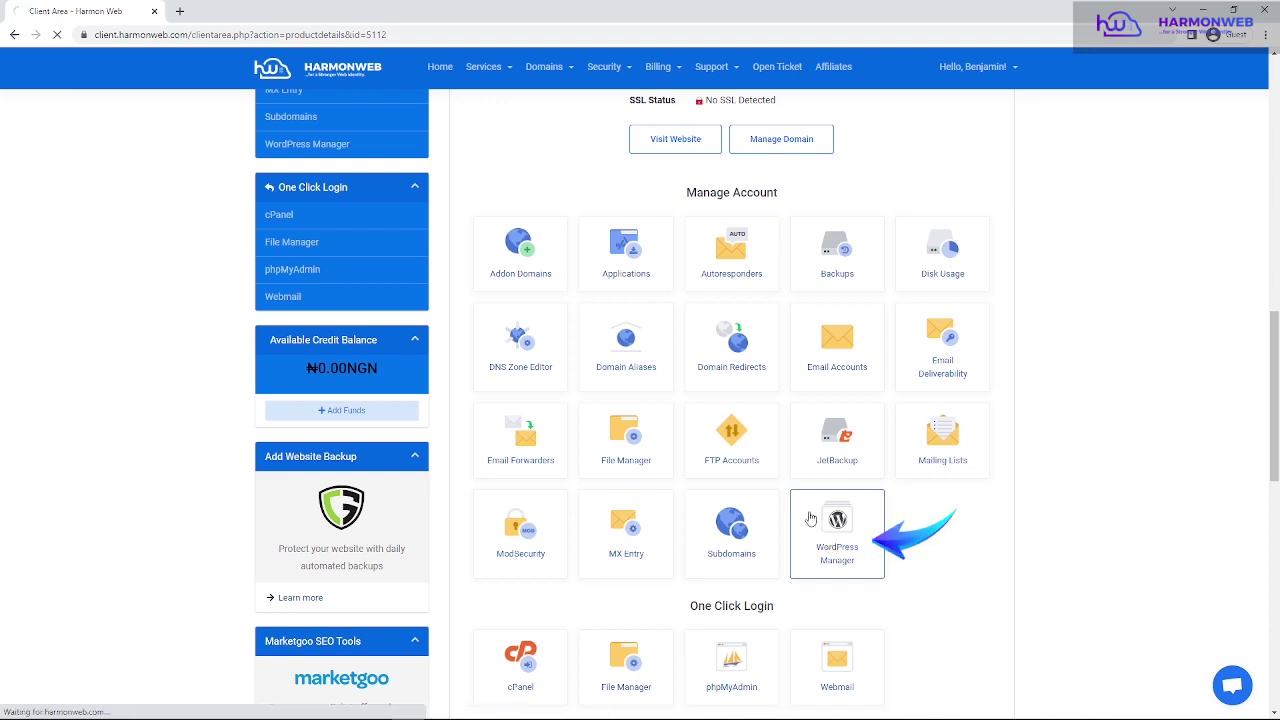
# Open WordPress Manager for the Starter Plan and start a New Installation
pyautogui.click(828, 546)
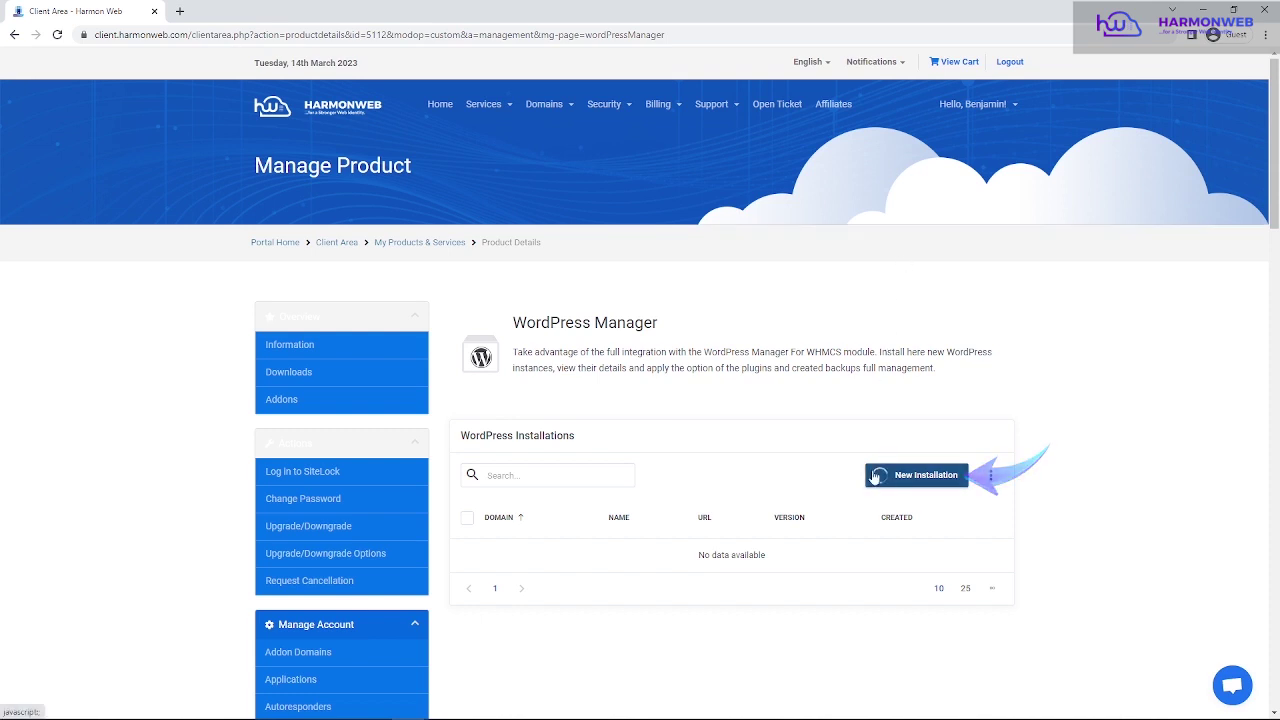
pyautogui.click(888, 480)
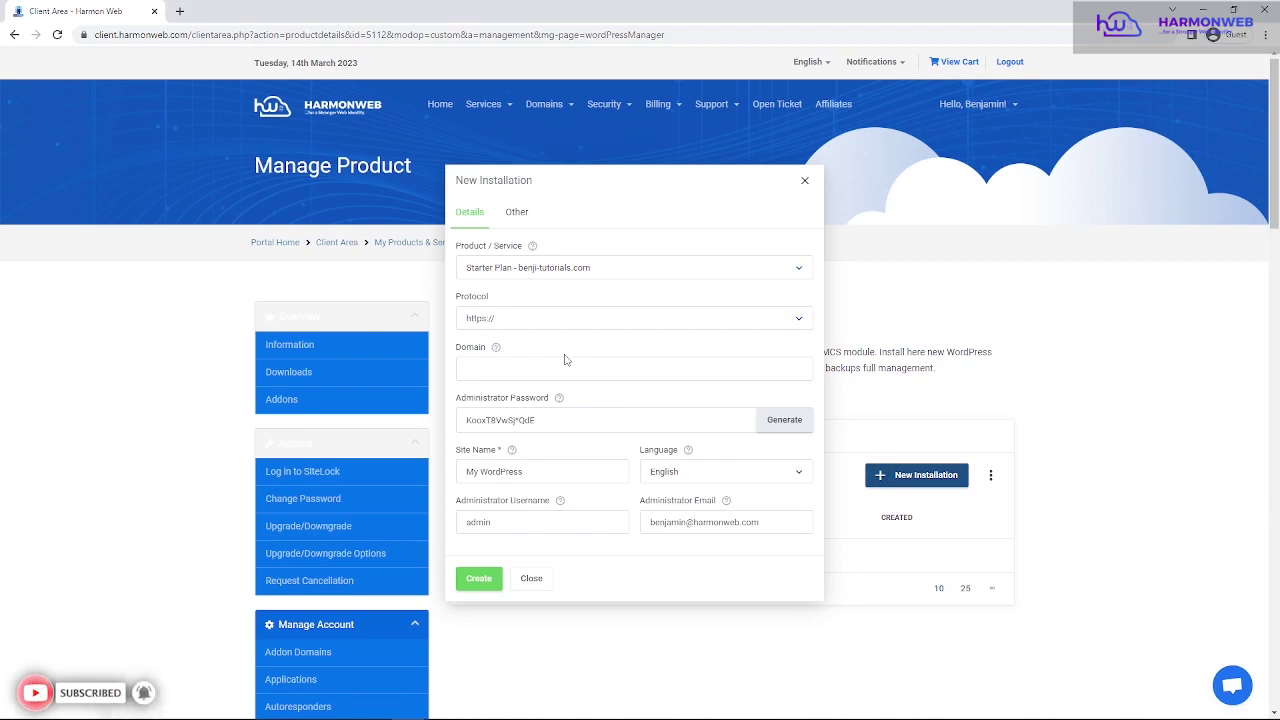
pyautogui.click(556, 276)
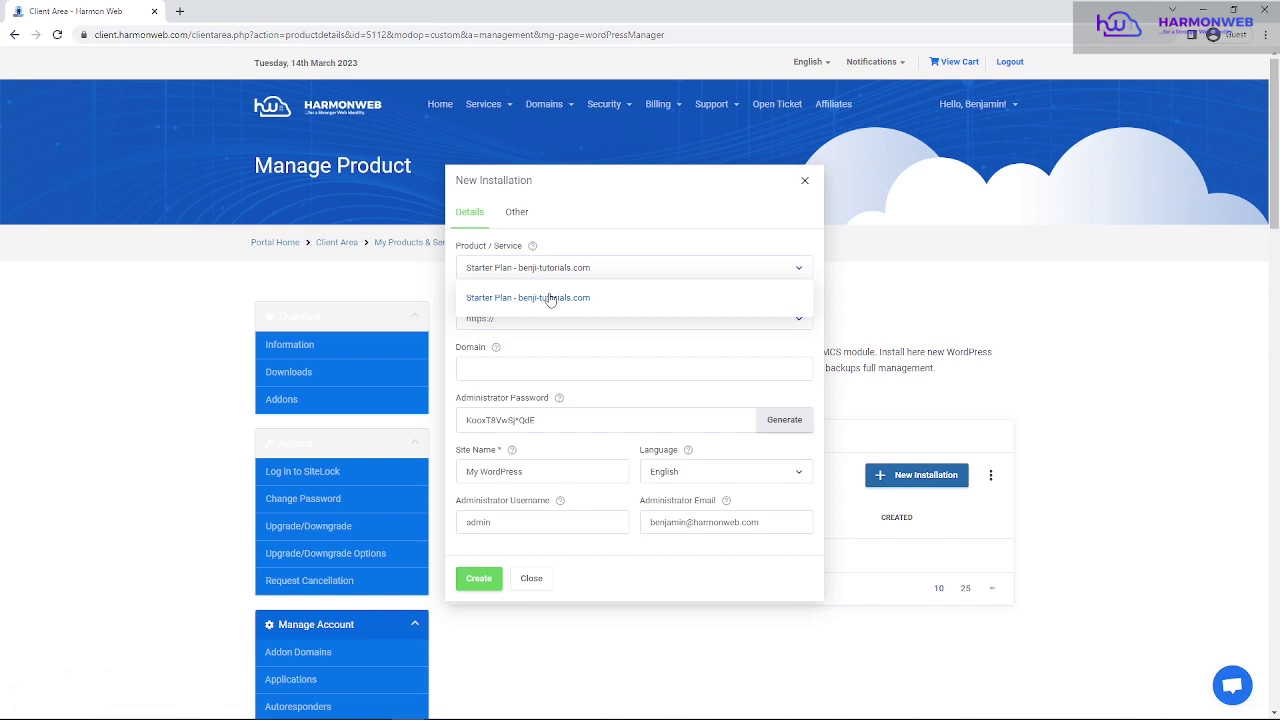
pyautogui.click(550, 299)
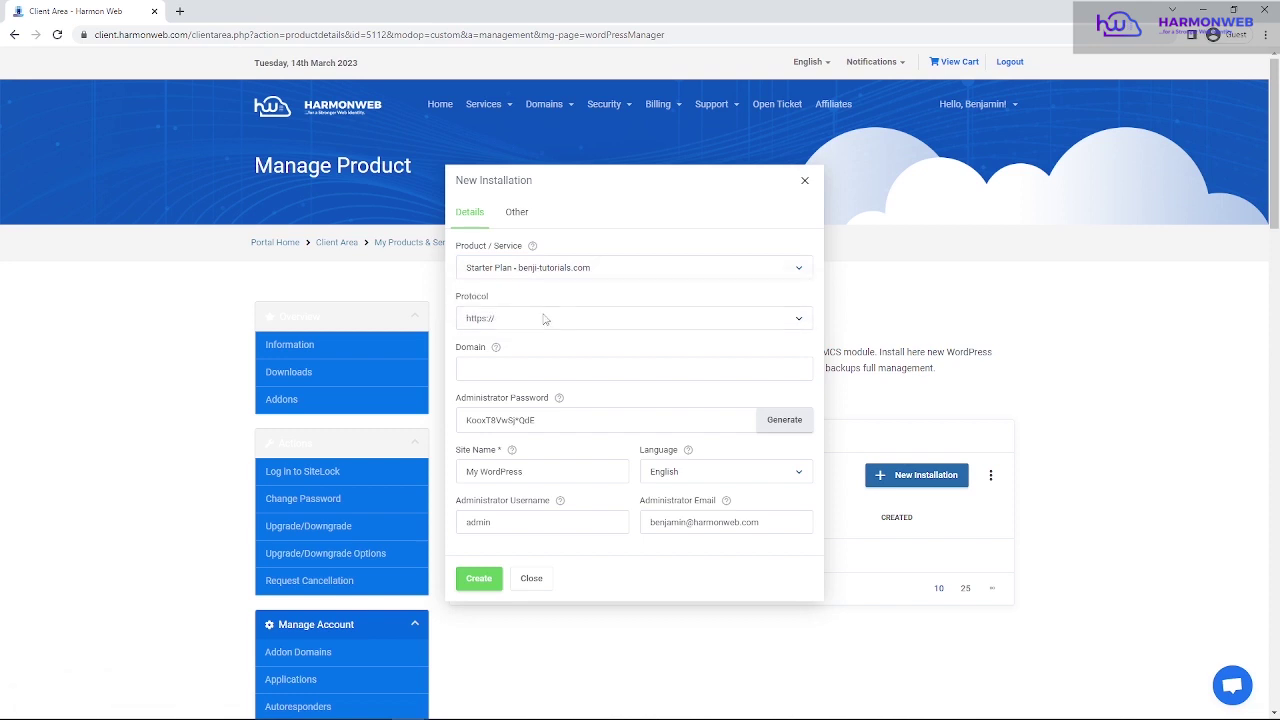
pyautogui.click(545, 319)
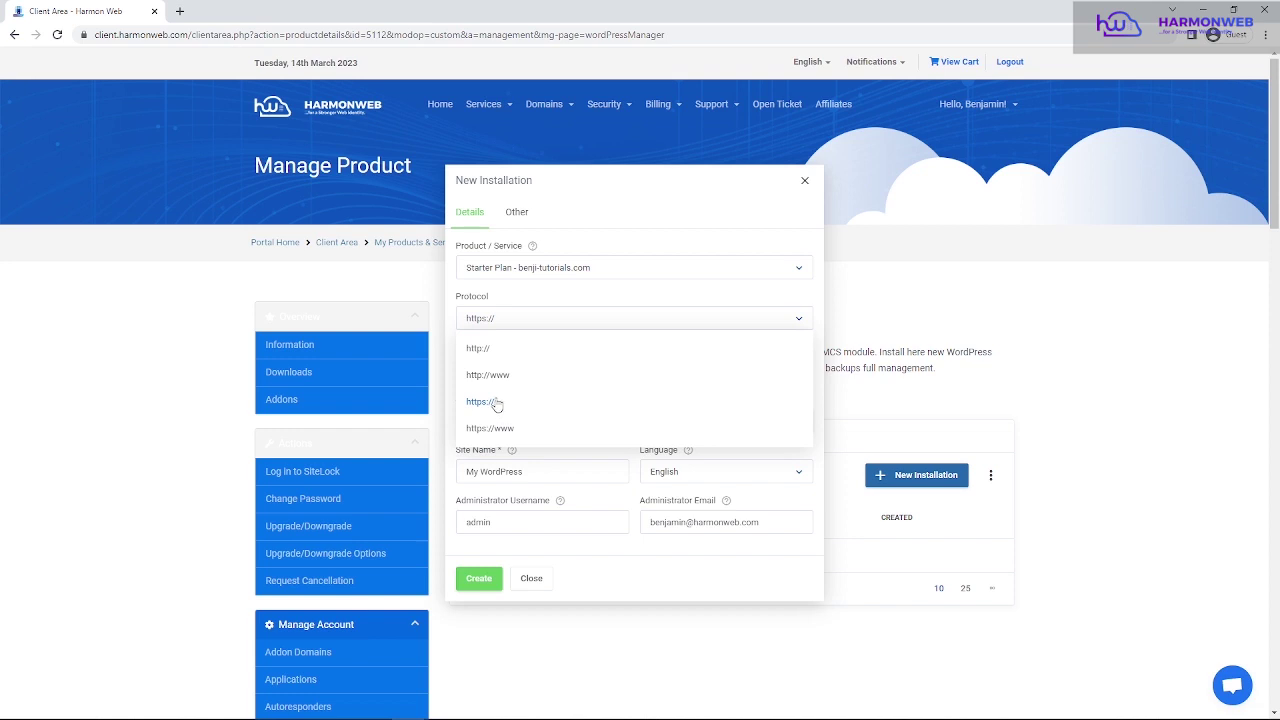
pyautogui.click(496, 403)
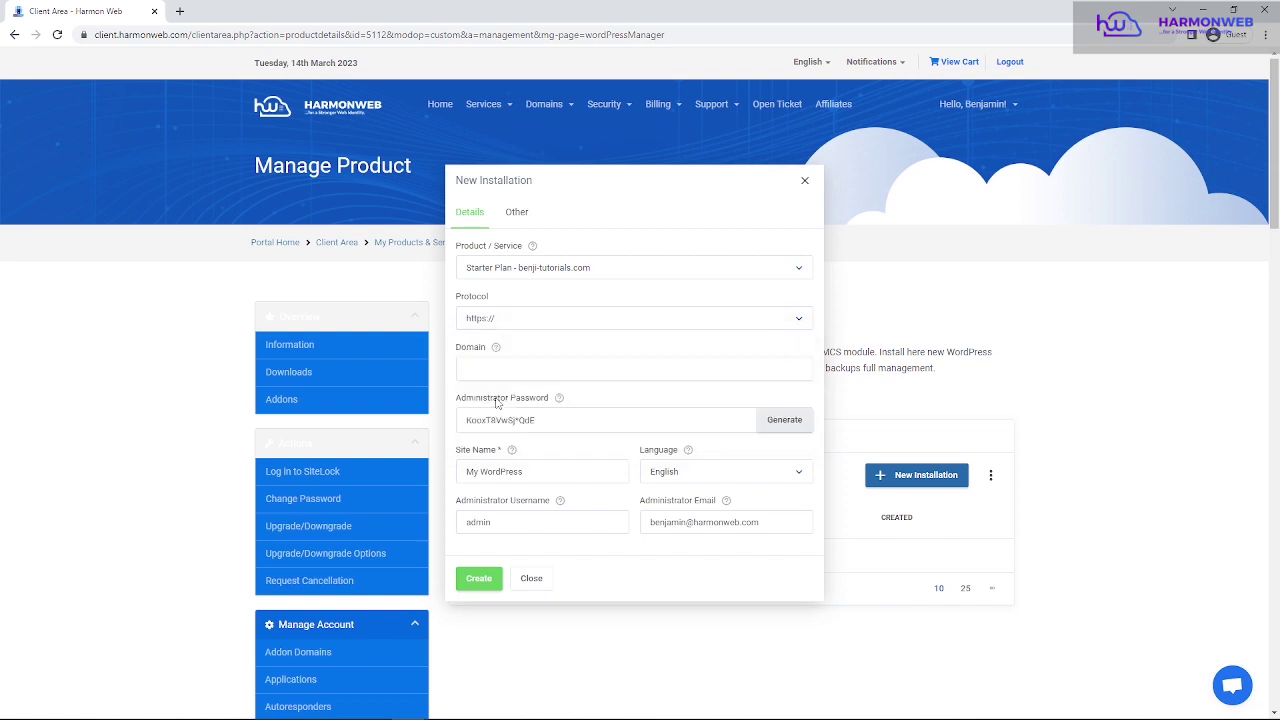
# Enter benji-tutorials.com as the installation domain and select the generated administrator password
pyautogui.click(508, 368)
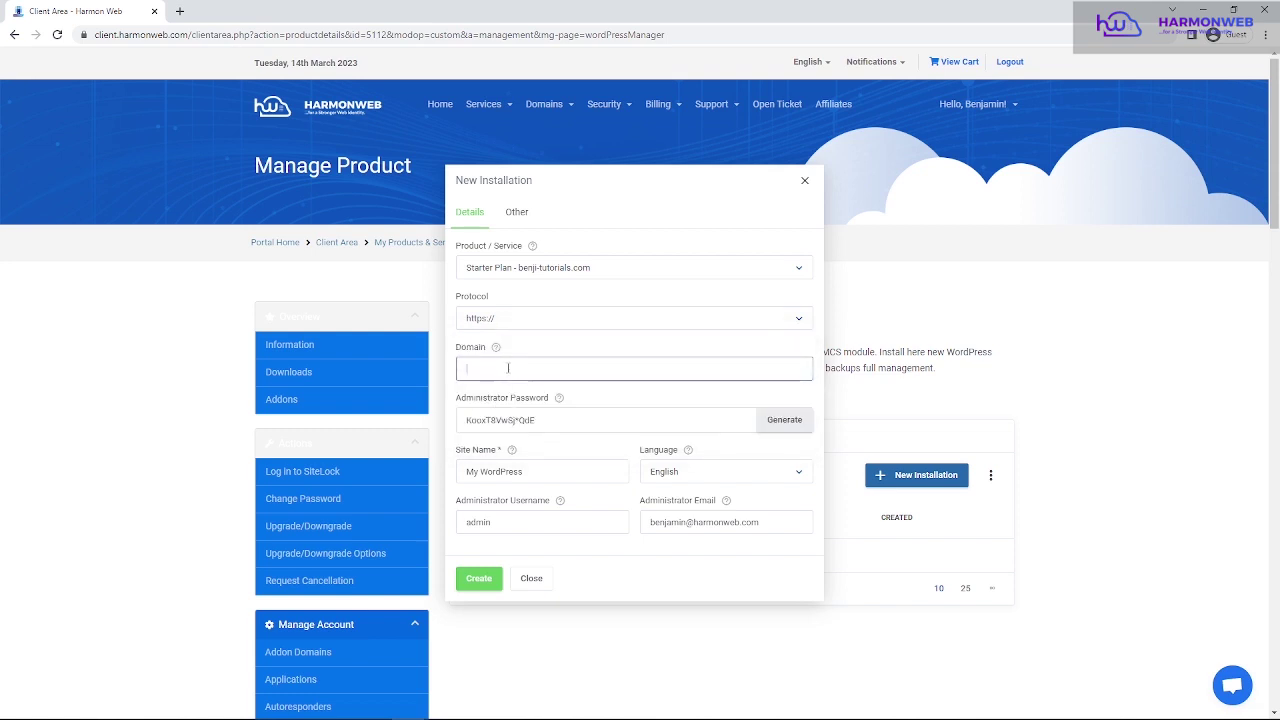
pyautogui.moveTo(496, 348)
pyautogui.write('benj')
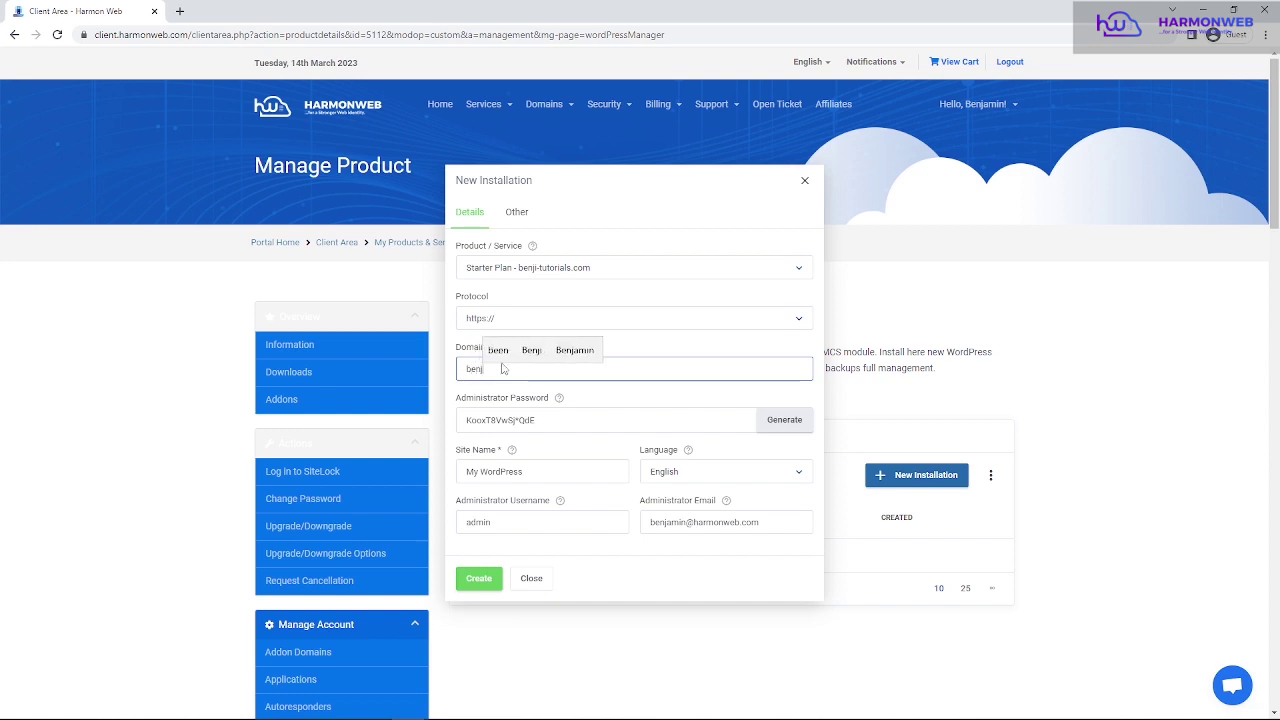
pyautogui.write('i-')
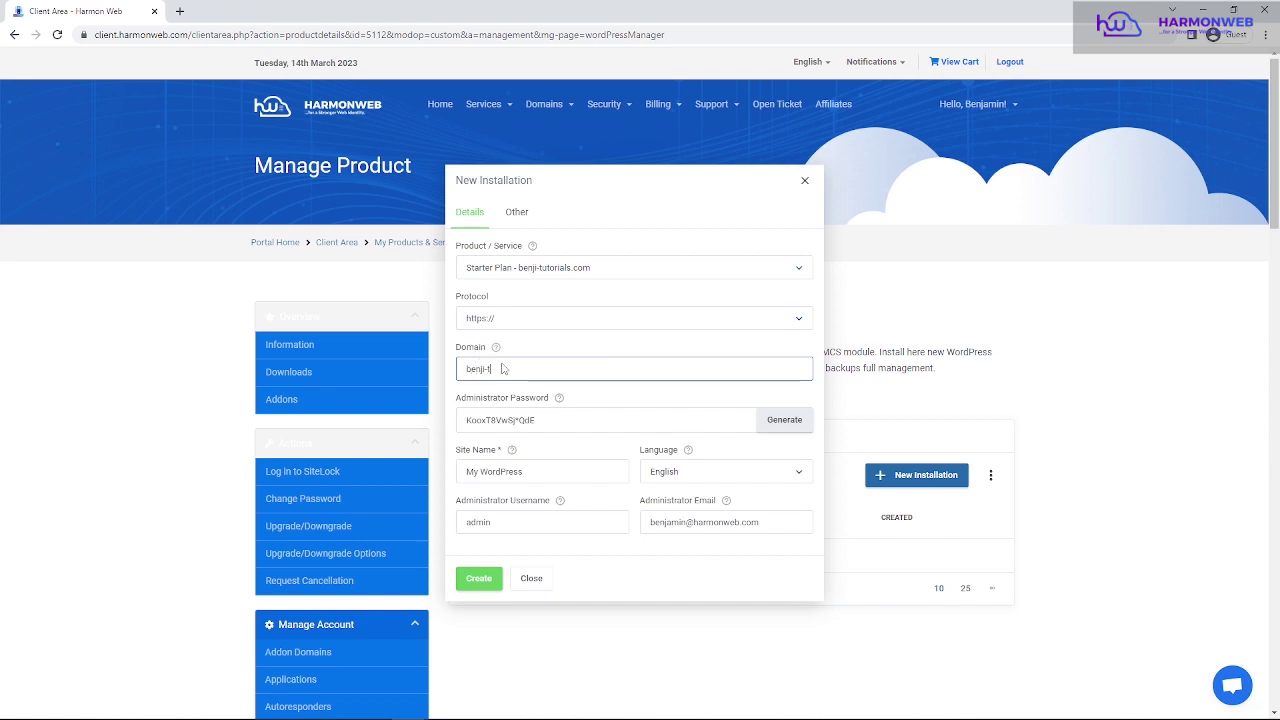
pyautogui.write('tu')
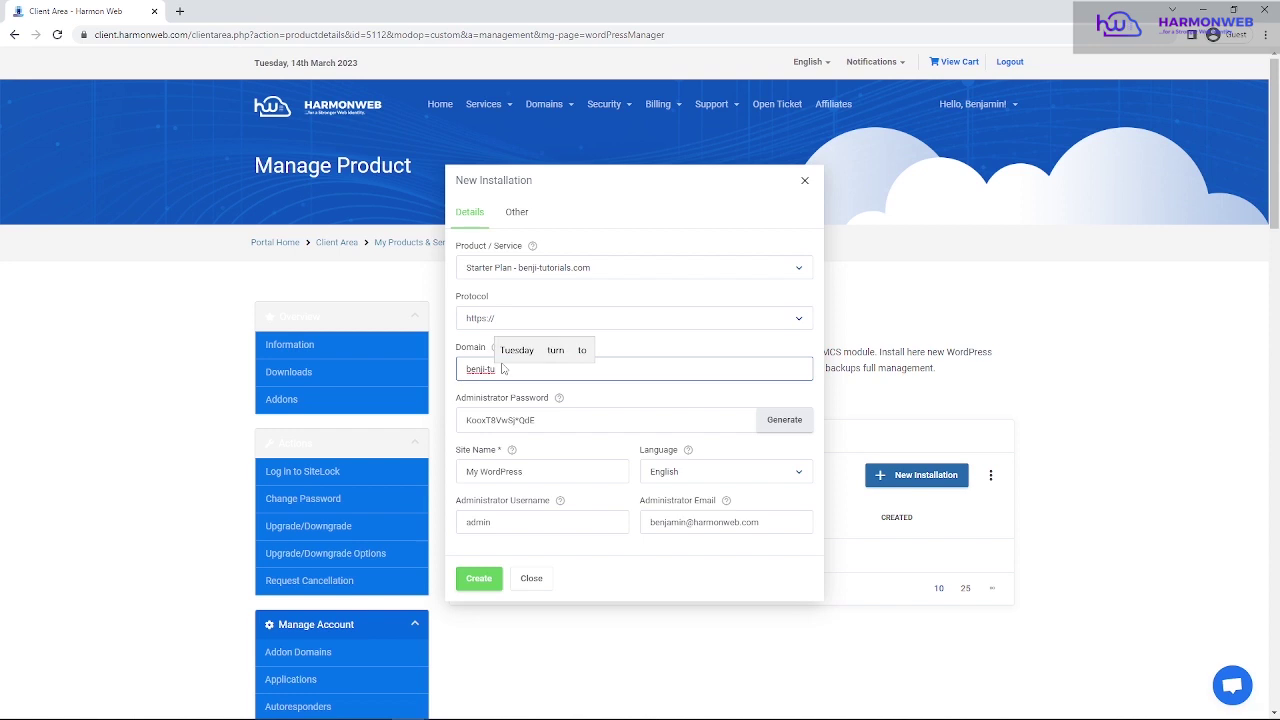
pyautogui.write('tor')
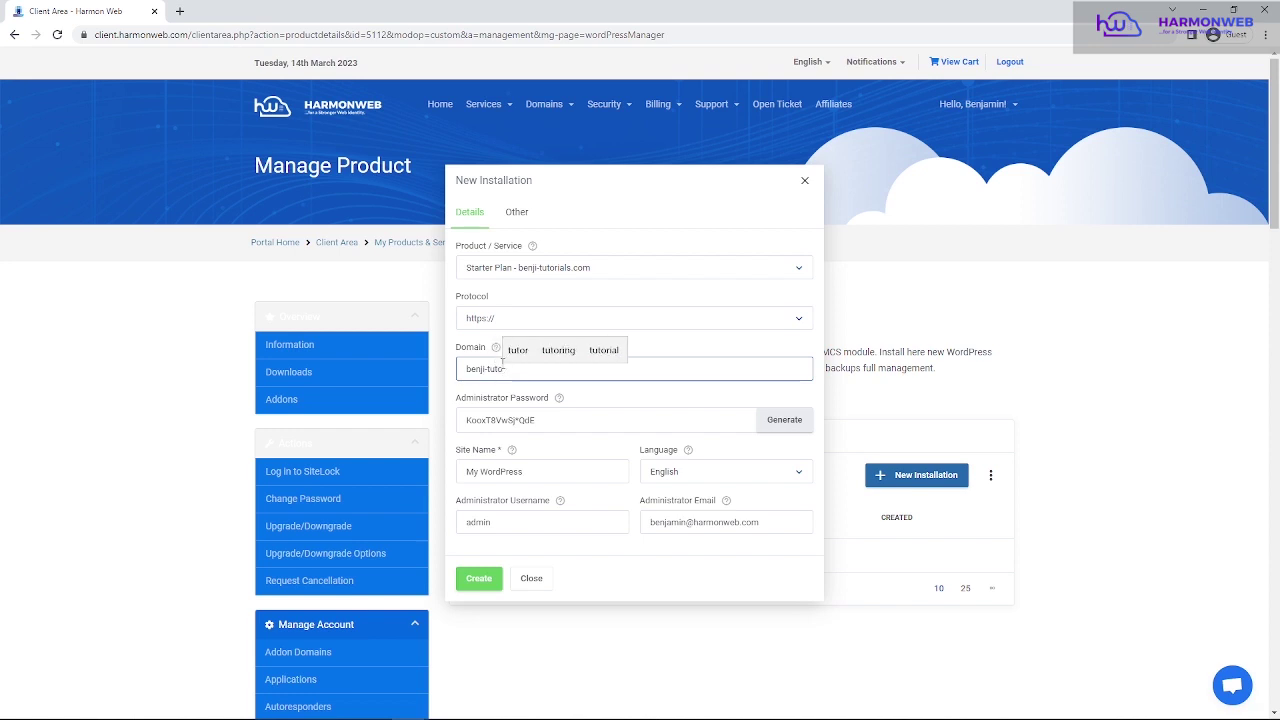
pyautogui.write('ials.')
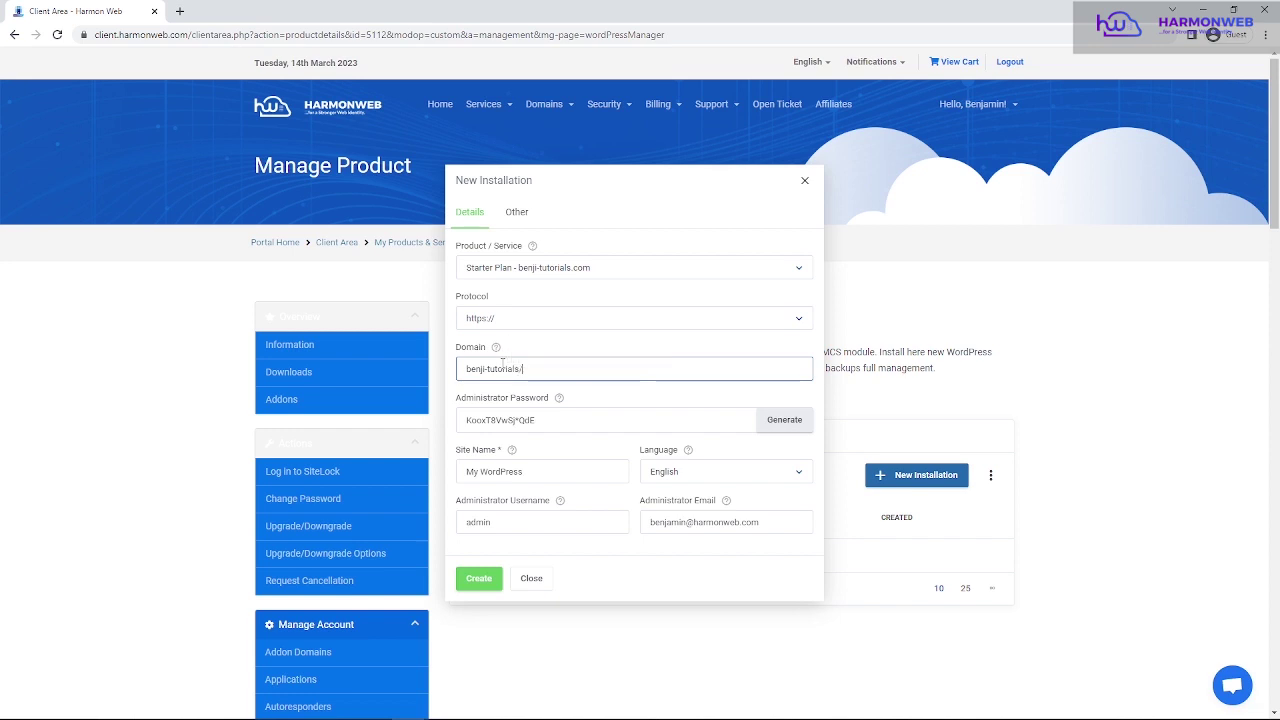
pyautogui.write('com')
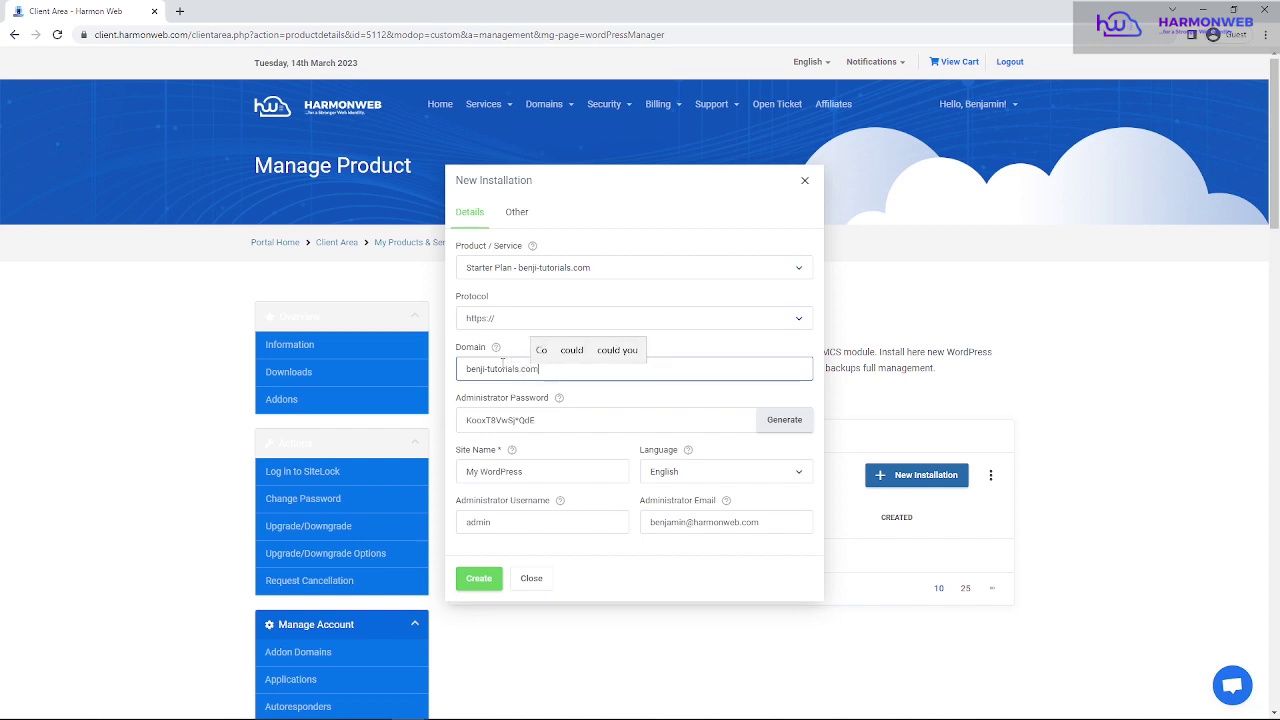
pyautogui.click(509, 421)
pyautogui.hotkey('ctrl', 'a')
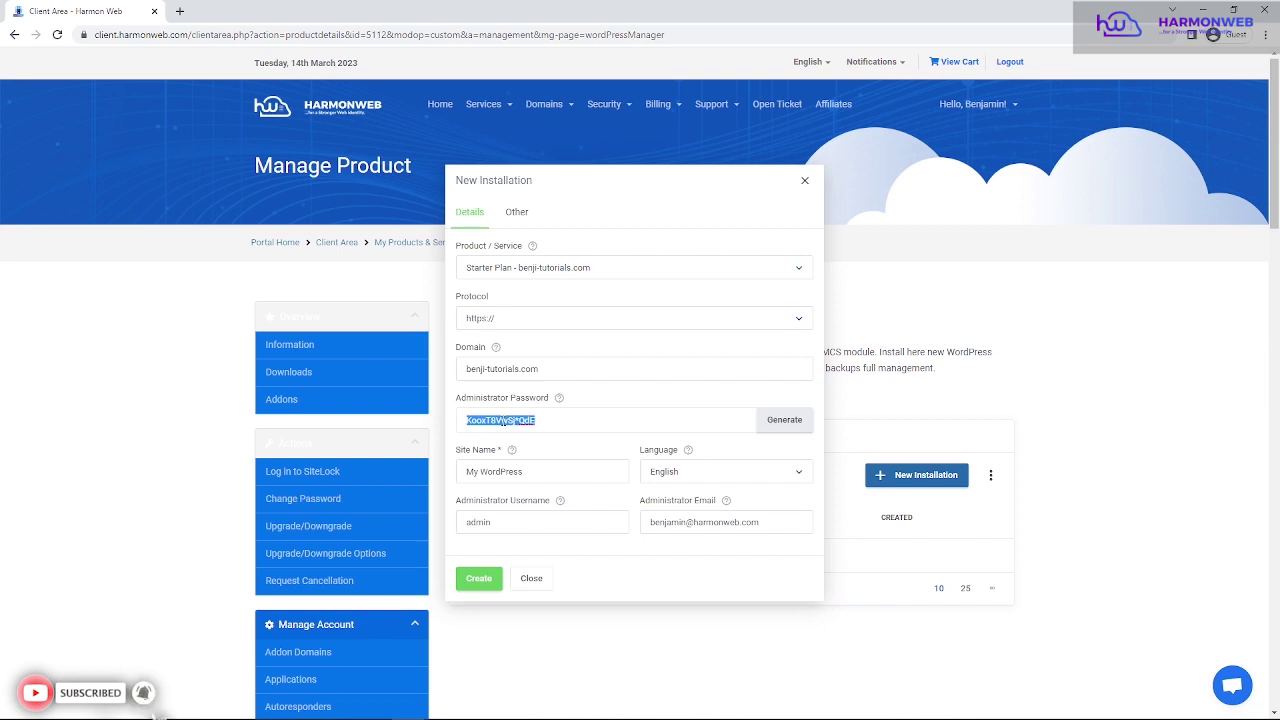
# Replace the generated administrator password with a custom password and select the default site name
pyautogui.press('BackSpace')
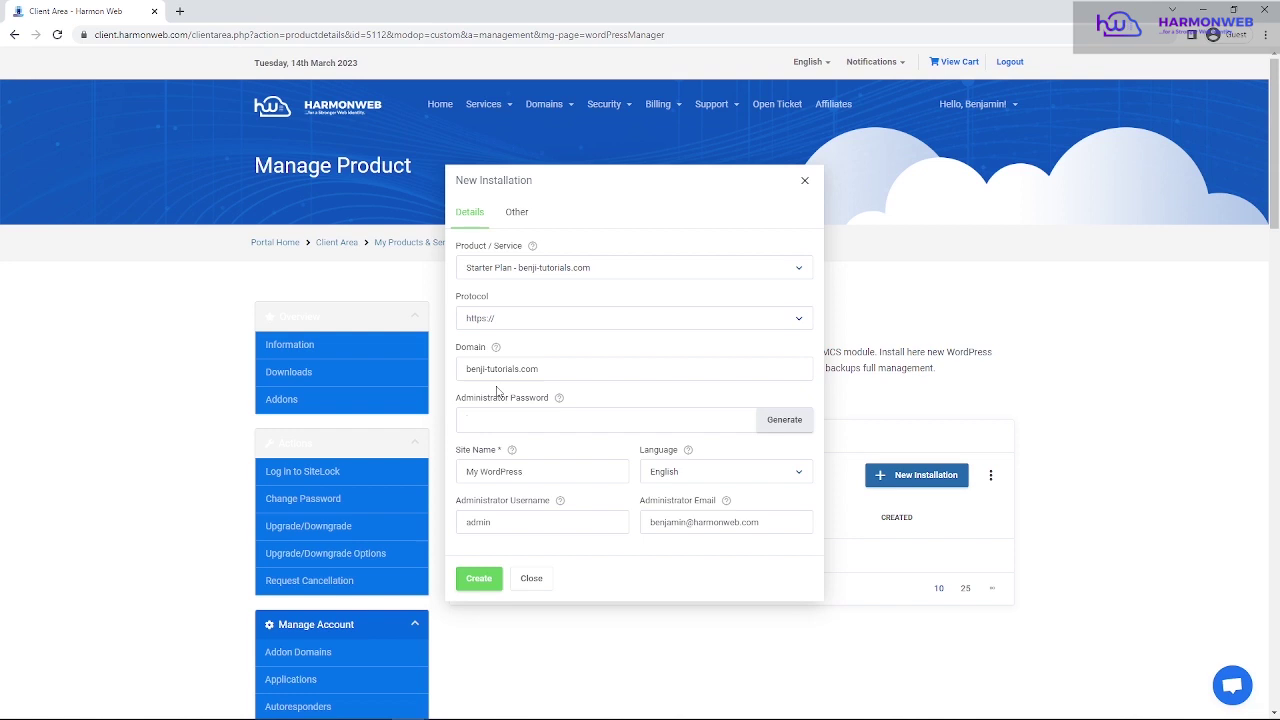
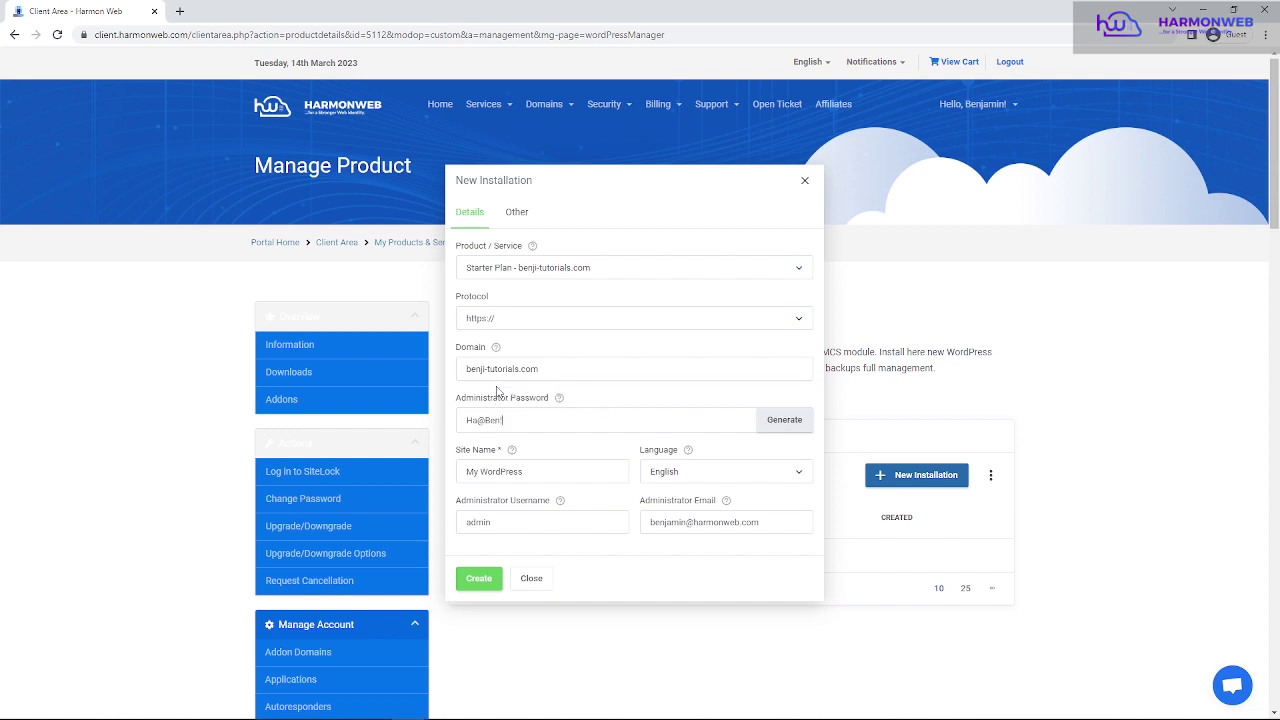
pyautogui.tripleClick(487, 424)
pyautogui.moveTo(612, 471); pyautogui.dragTo(452, 476)
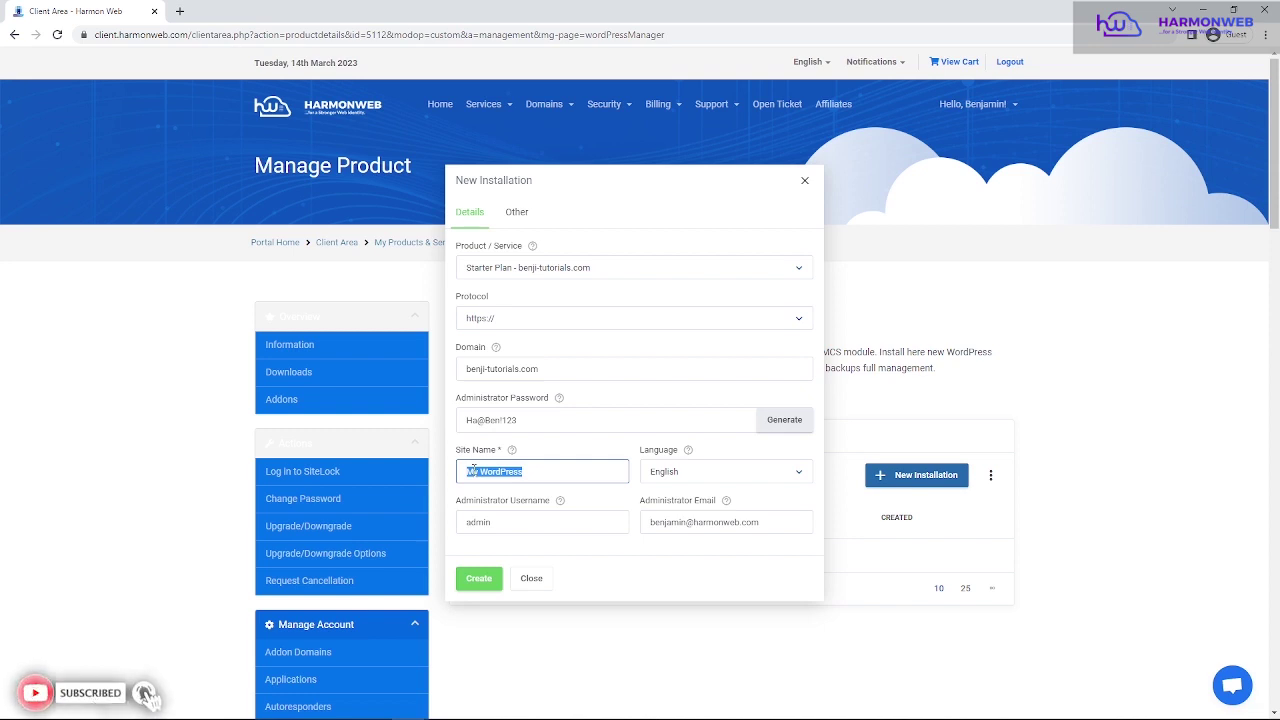
# Set the site name to 'Benji Tutor' and replace 'admin' with a custom administrator username
pyautogui.write('Benji')
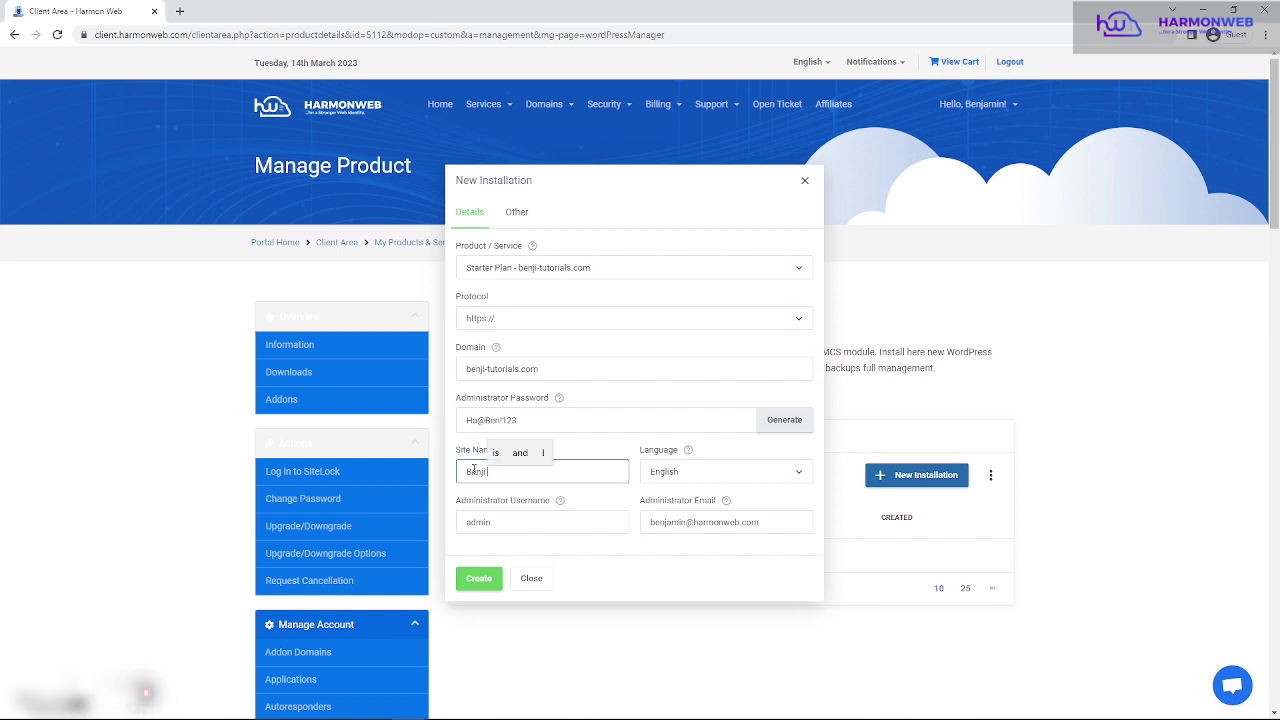
pyautogui.write(' Tutou')
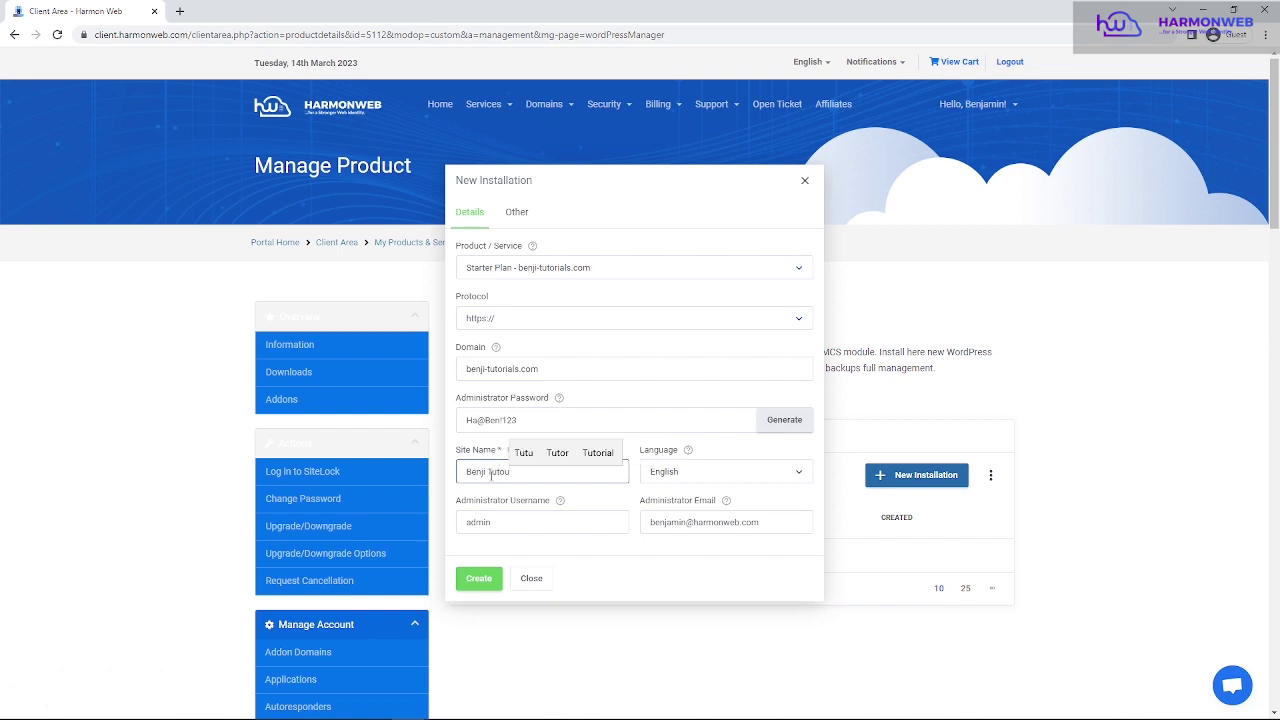
pyautogui.press('BackSpace')
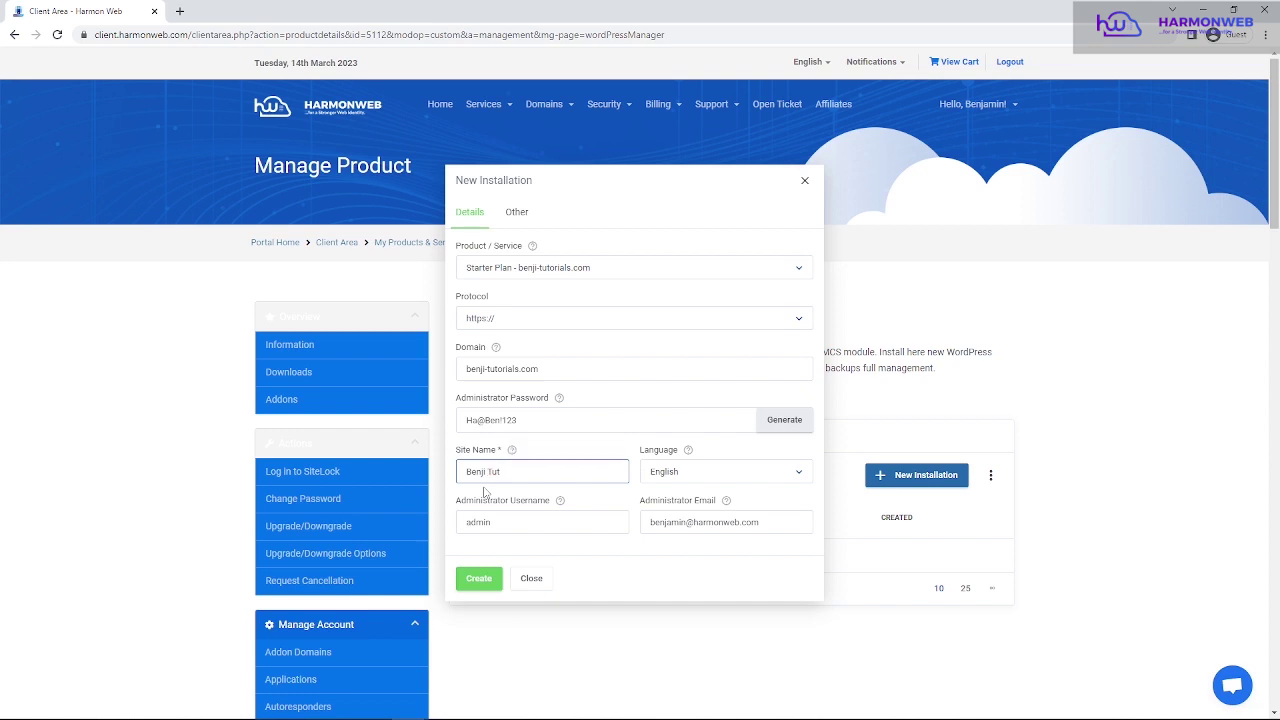
pyautogui.write('r')
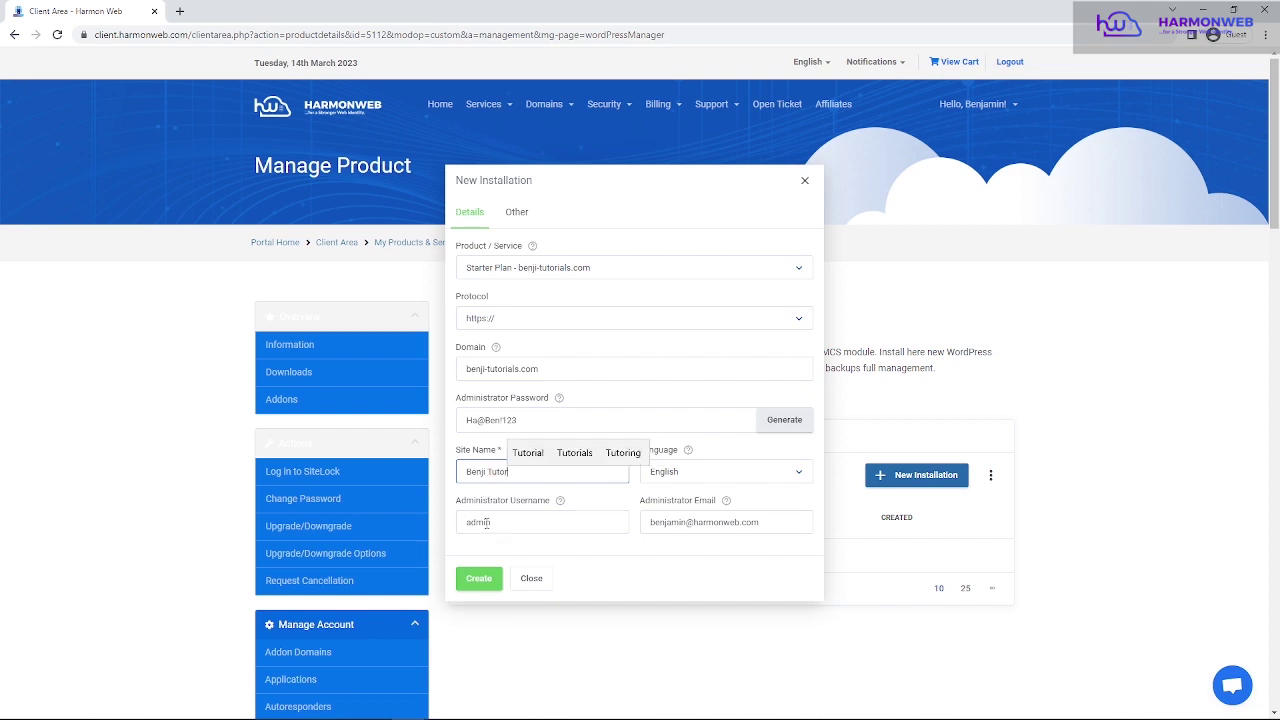
pyautogui.doubleClick(488, 522)
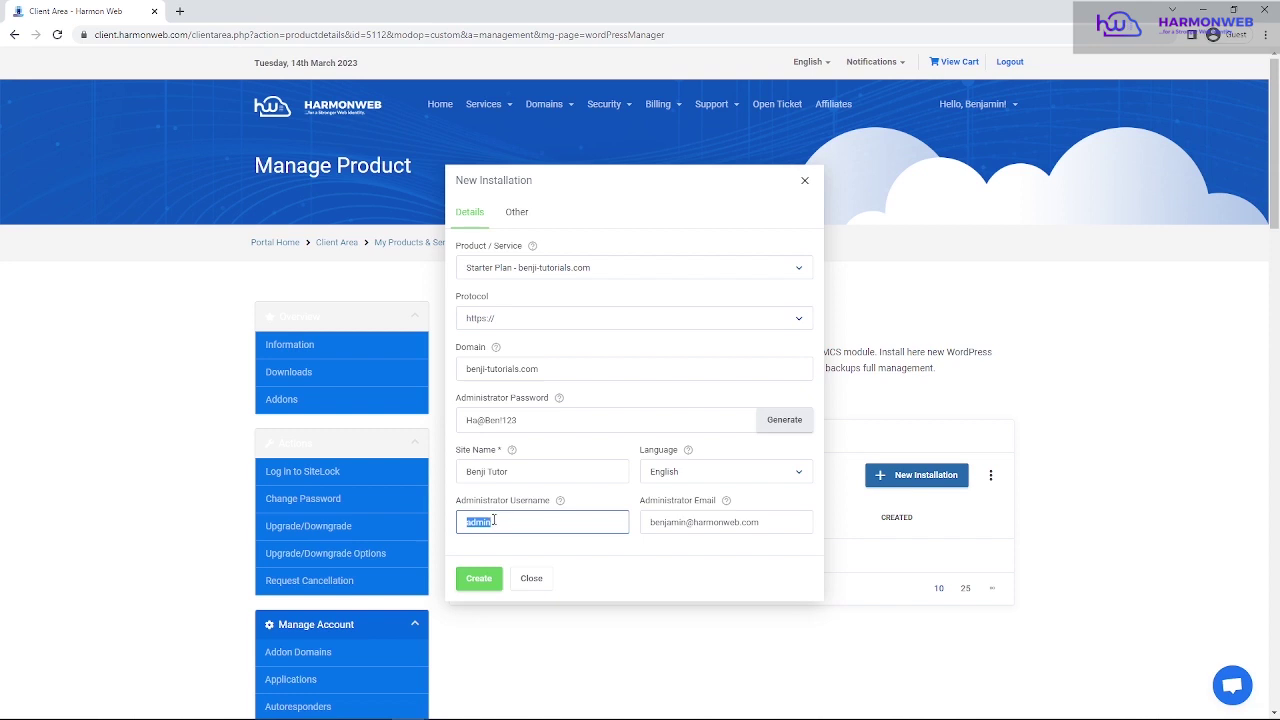
pyautogui.write('benn')
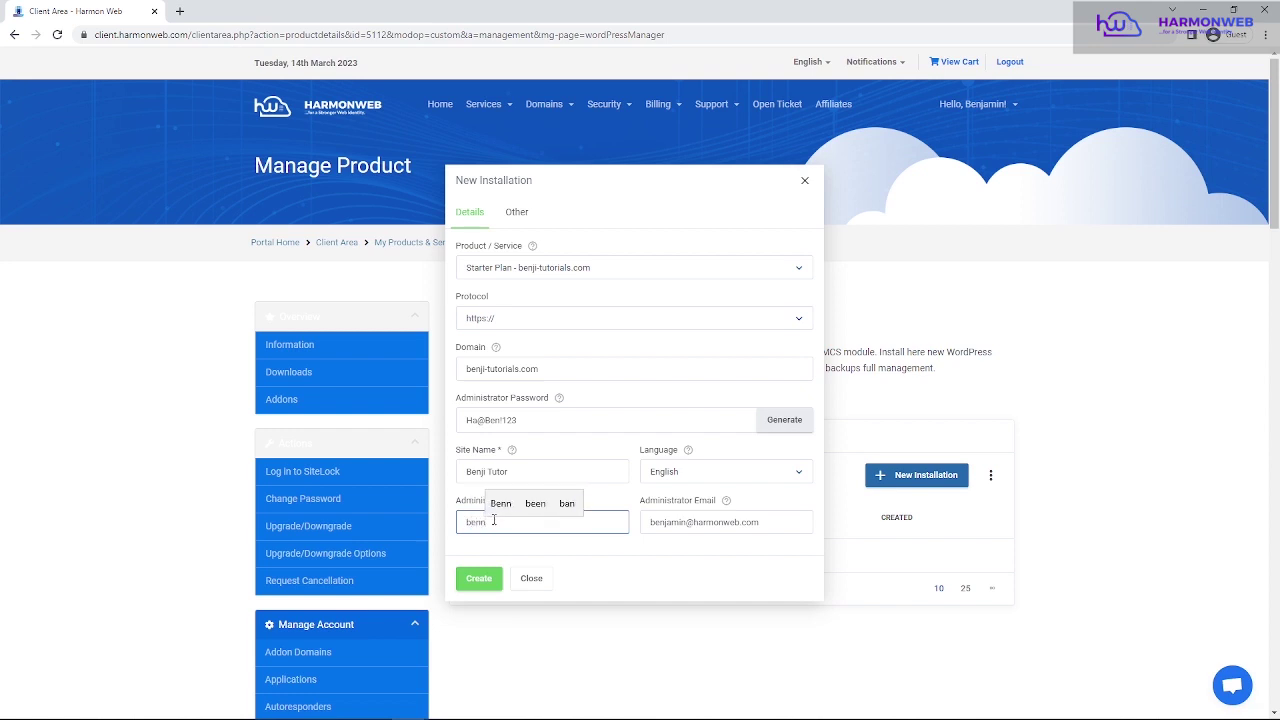
# Check the administrator email and review the additional settings before returning to Details
pyautogui.click(773, 520)
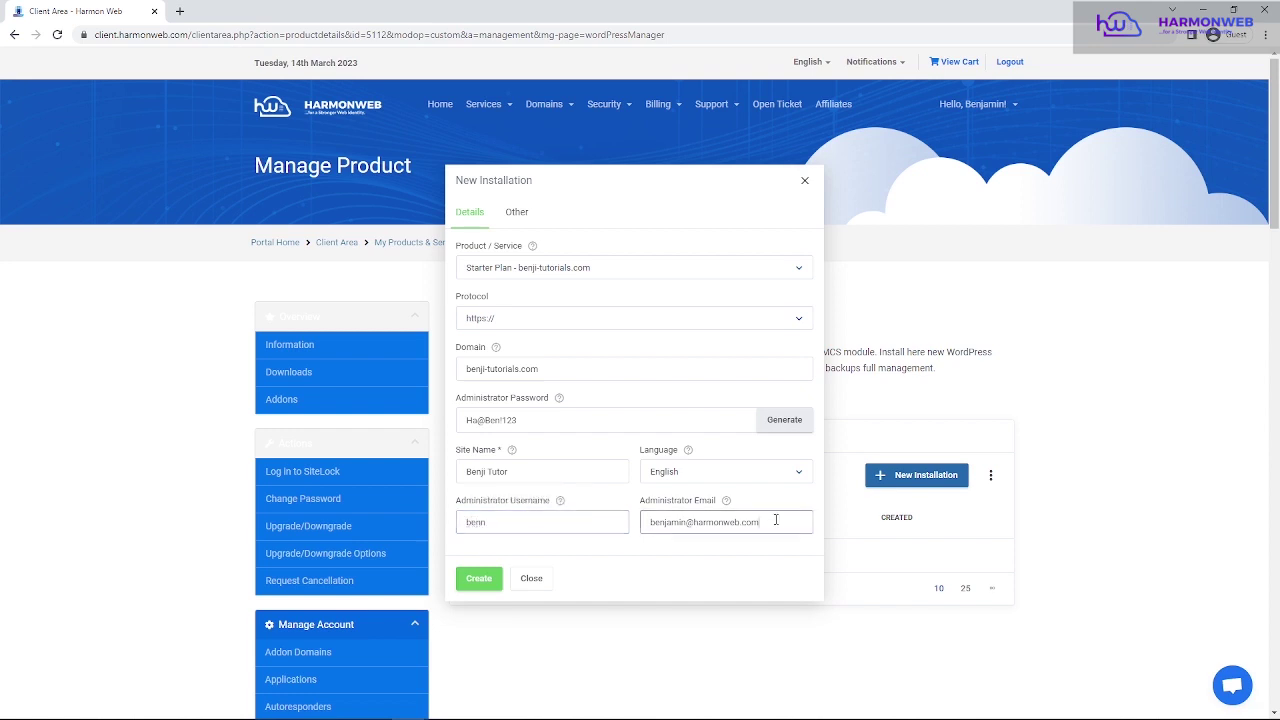
pyautogui.hotkey('ctrl', 'a')
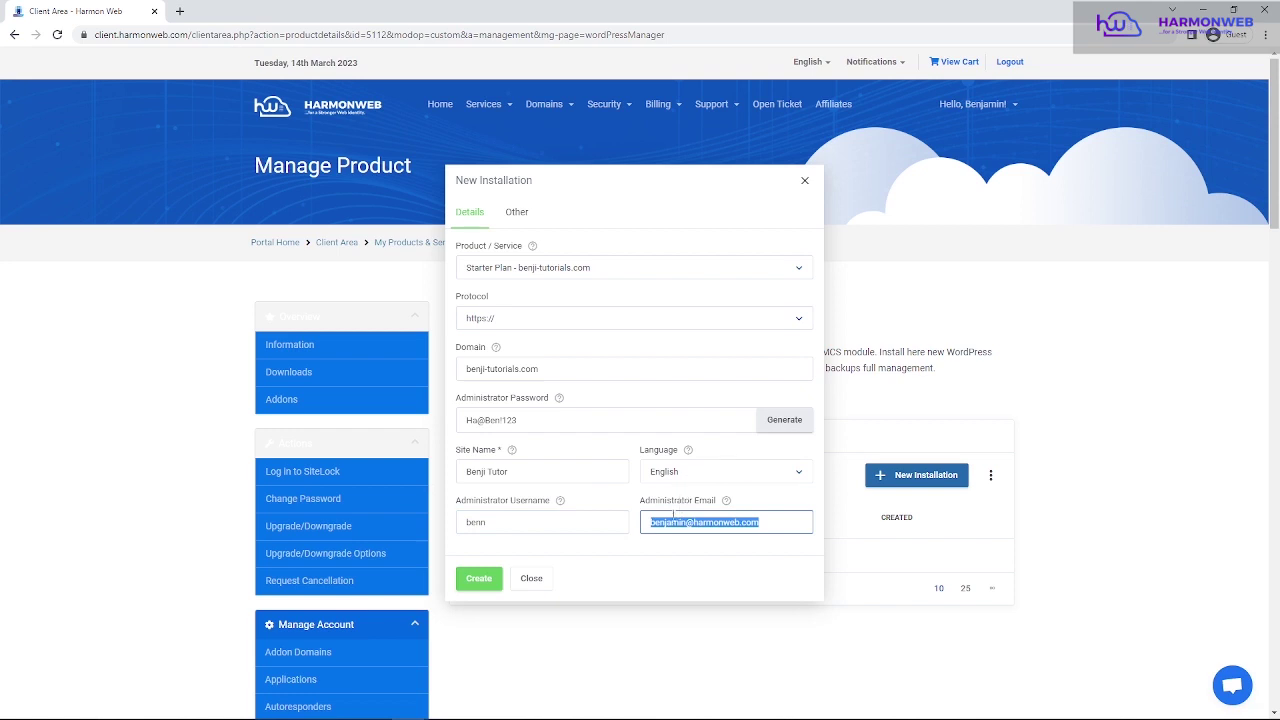
pyautogui.click(518, 222)
pyautogui.click(521, 252)
pyautogui.click(471, 199)
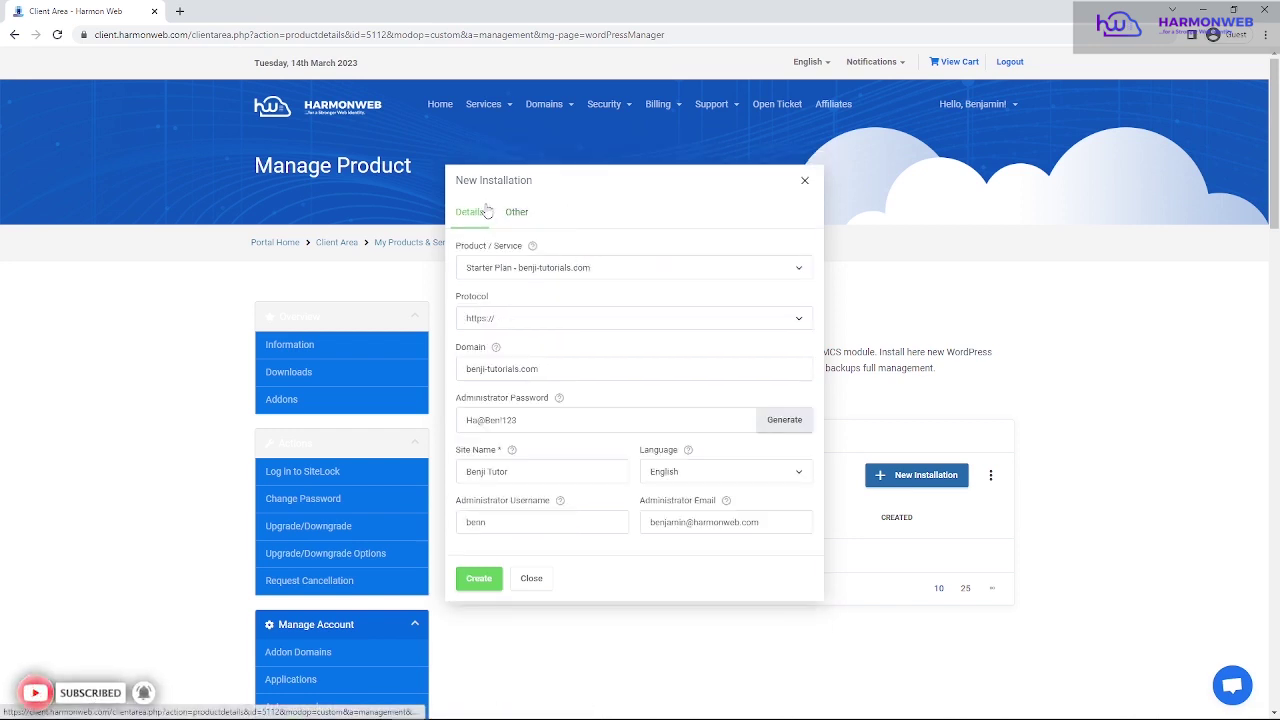
# Set the installation Description to 'Install WordPress' in the Other settings
pyautogui.click(514, 213)
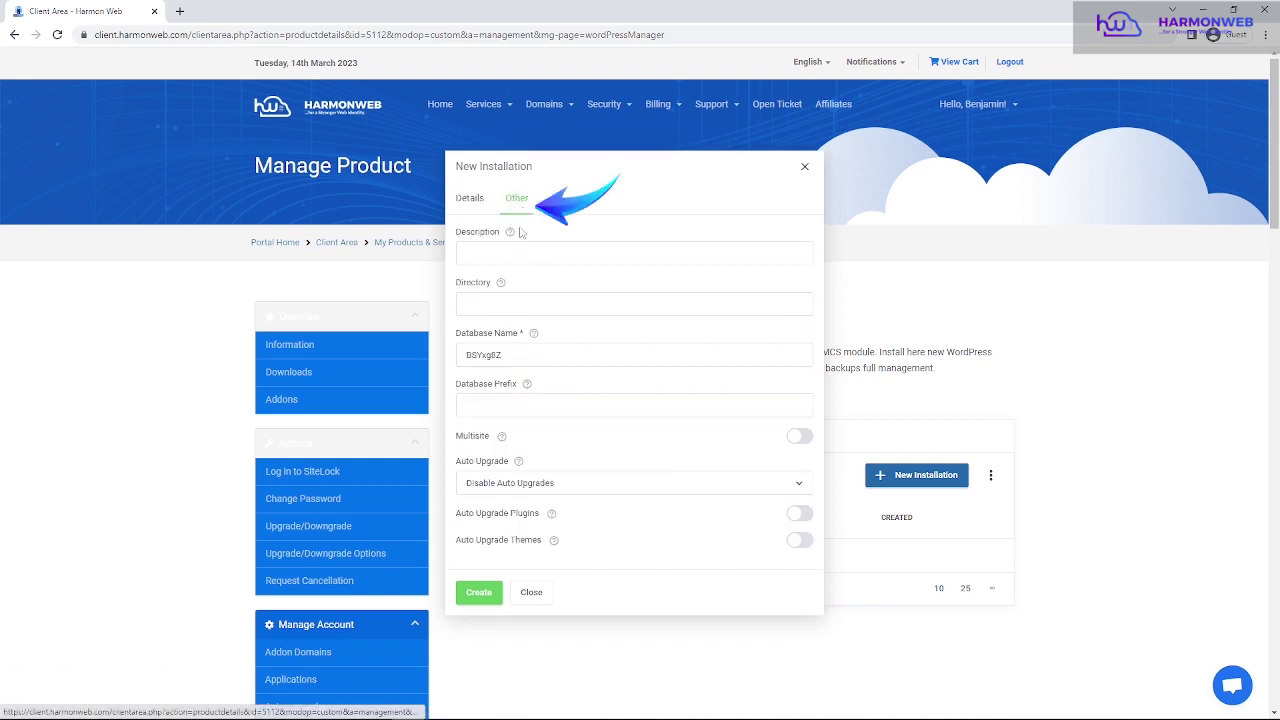
pyautogui.click(479, 246)
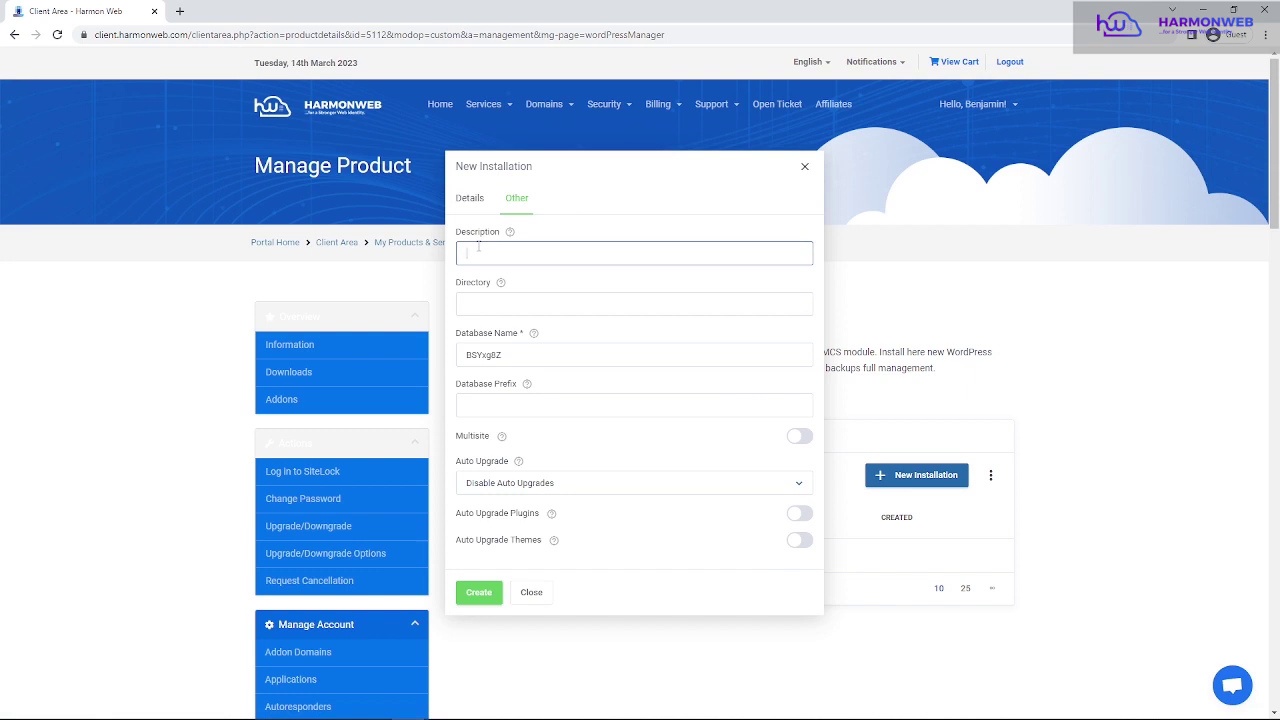
pyautogui.write('In')
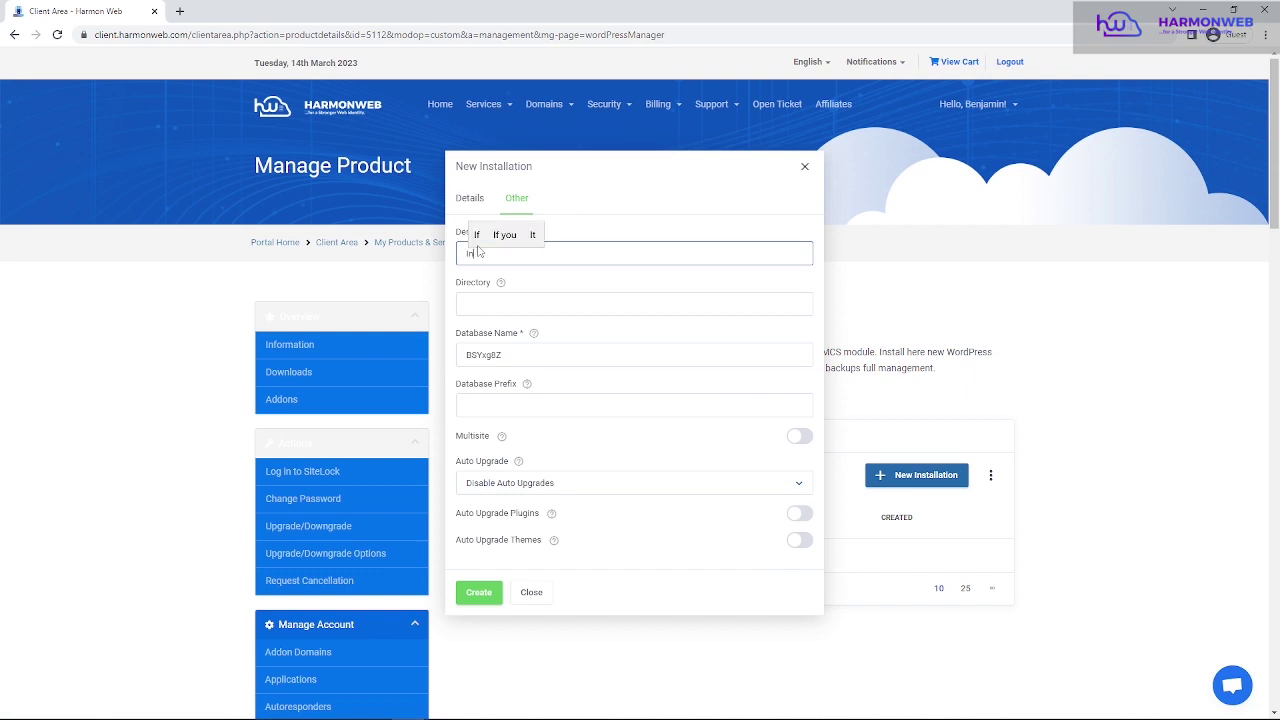
pyautogui.write('stall Wpo')
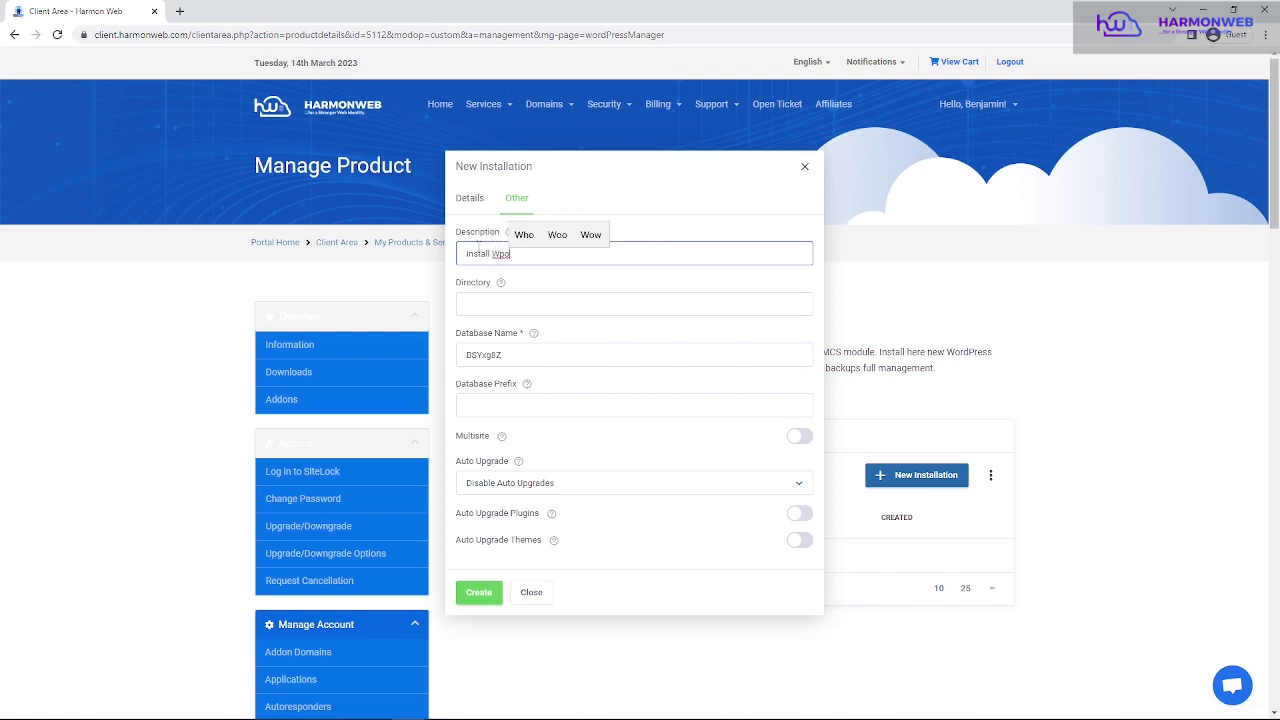
pyautogui.press('BackSpace')
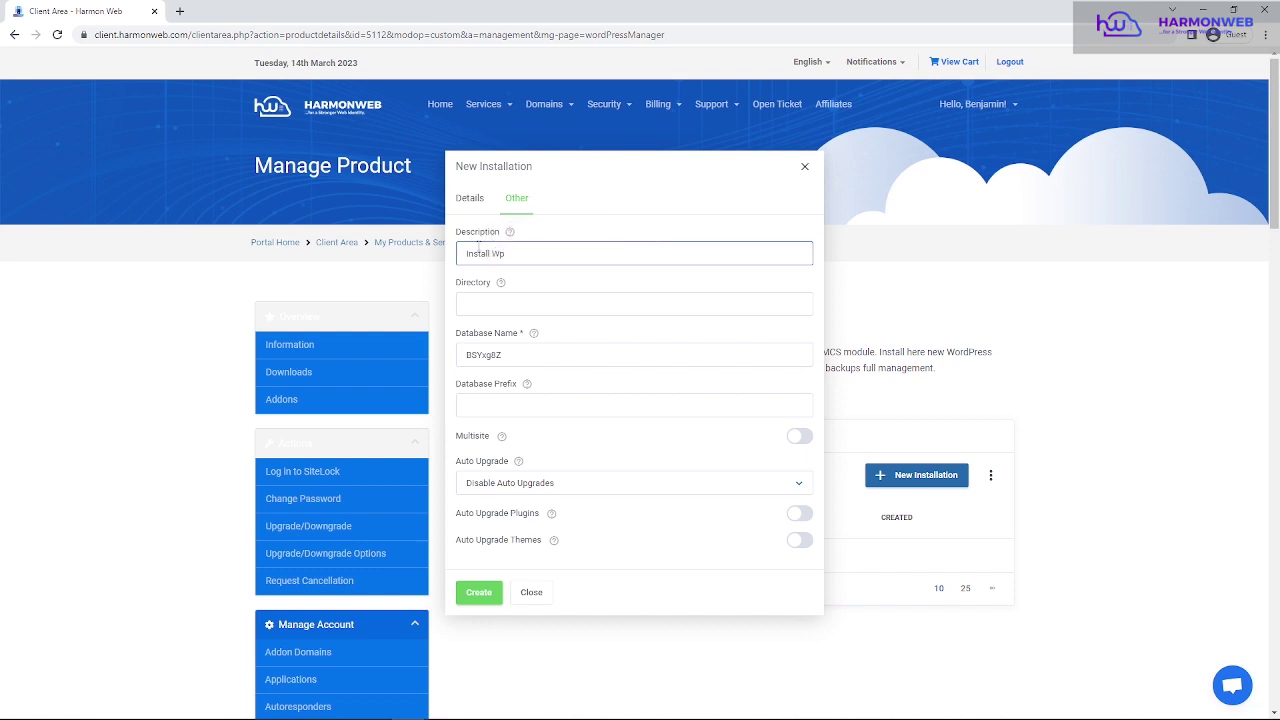
pyautogui.write('rdP')
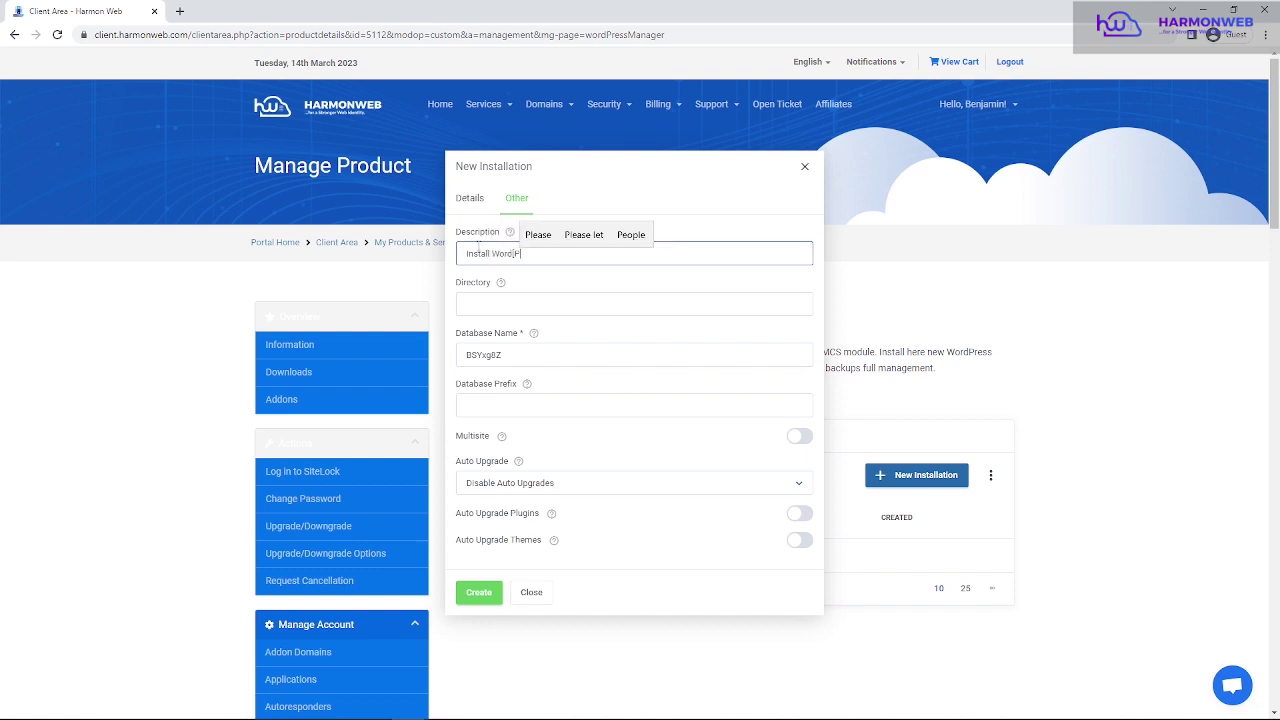
pyautogui.press('BackSpace')
pyautogui.write('Press')
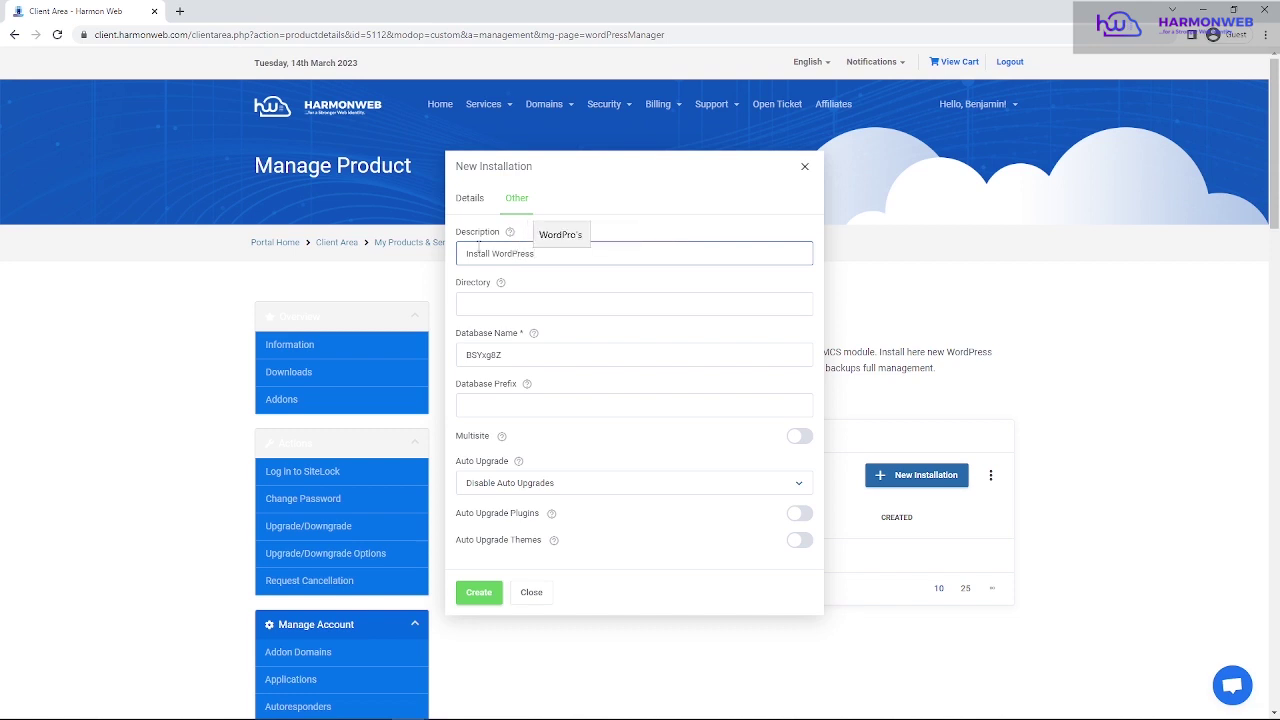
# Leave Directory empty, check the Database Name, and set the database prefix to wp
pyautogui.click(494, 304)
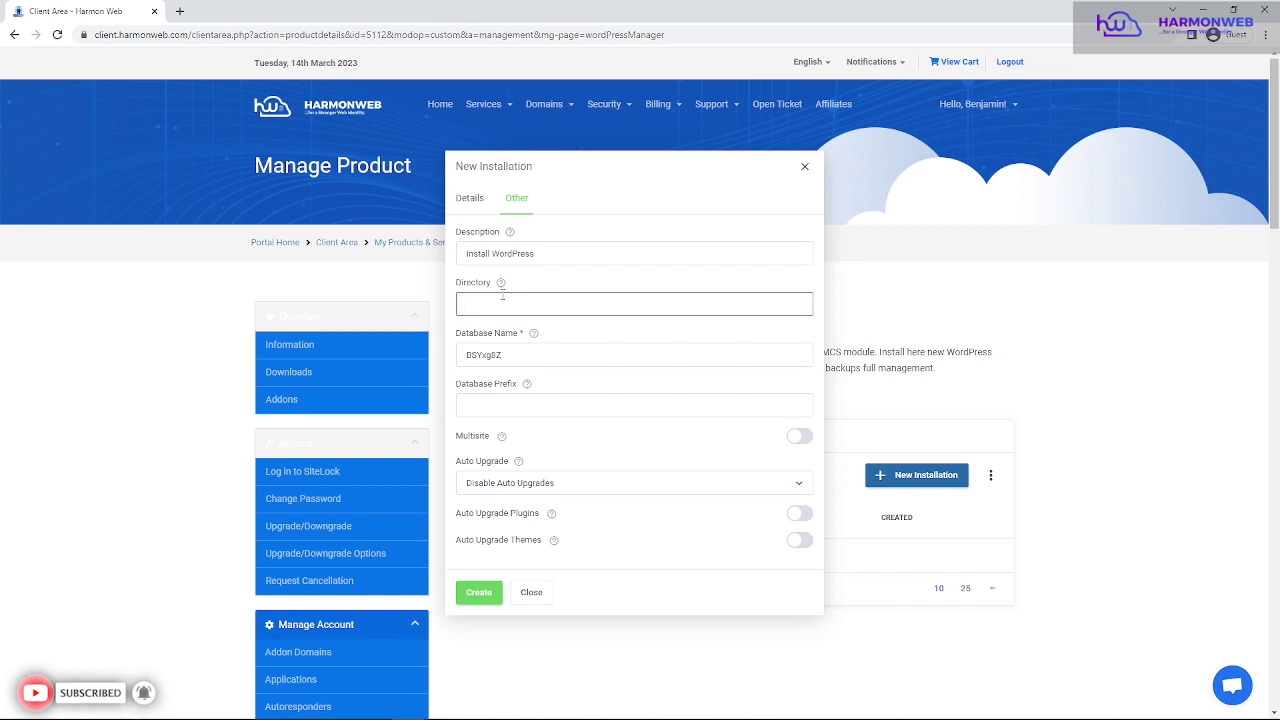
pyautogui.click(508, 354)
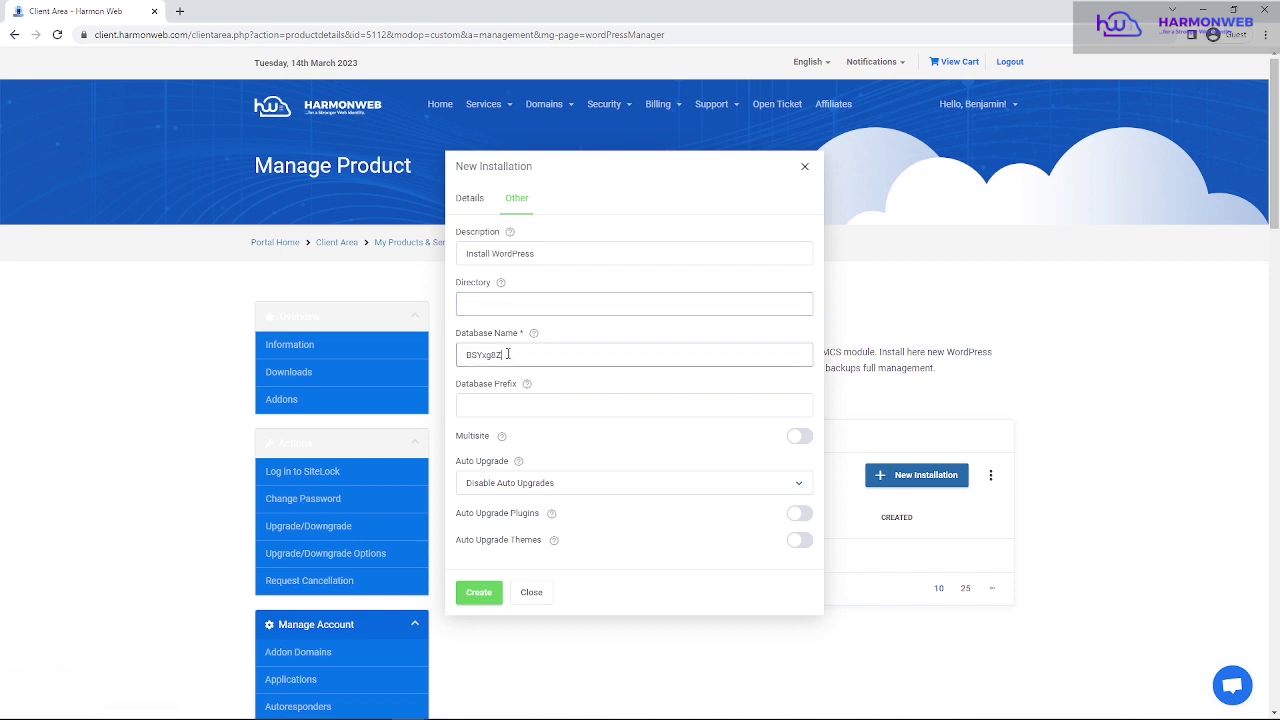
pyautogui.click(498, 406)
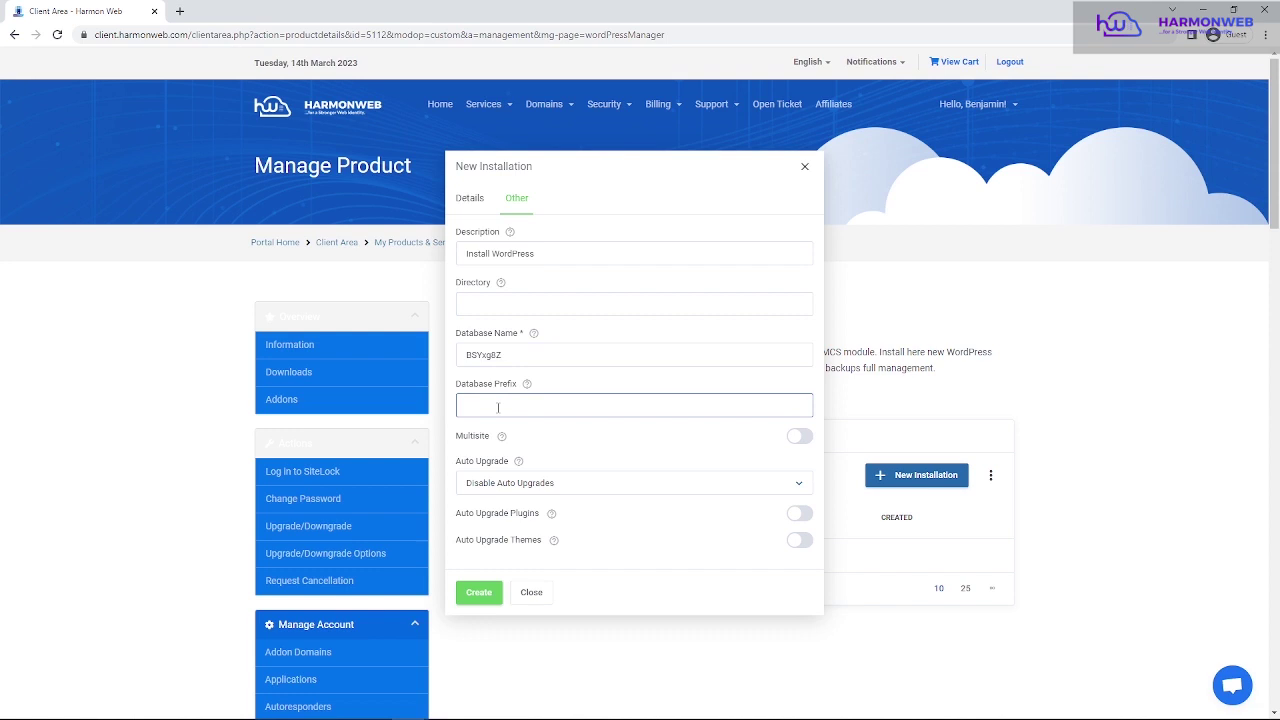
pyautogui.write('wp')
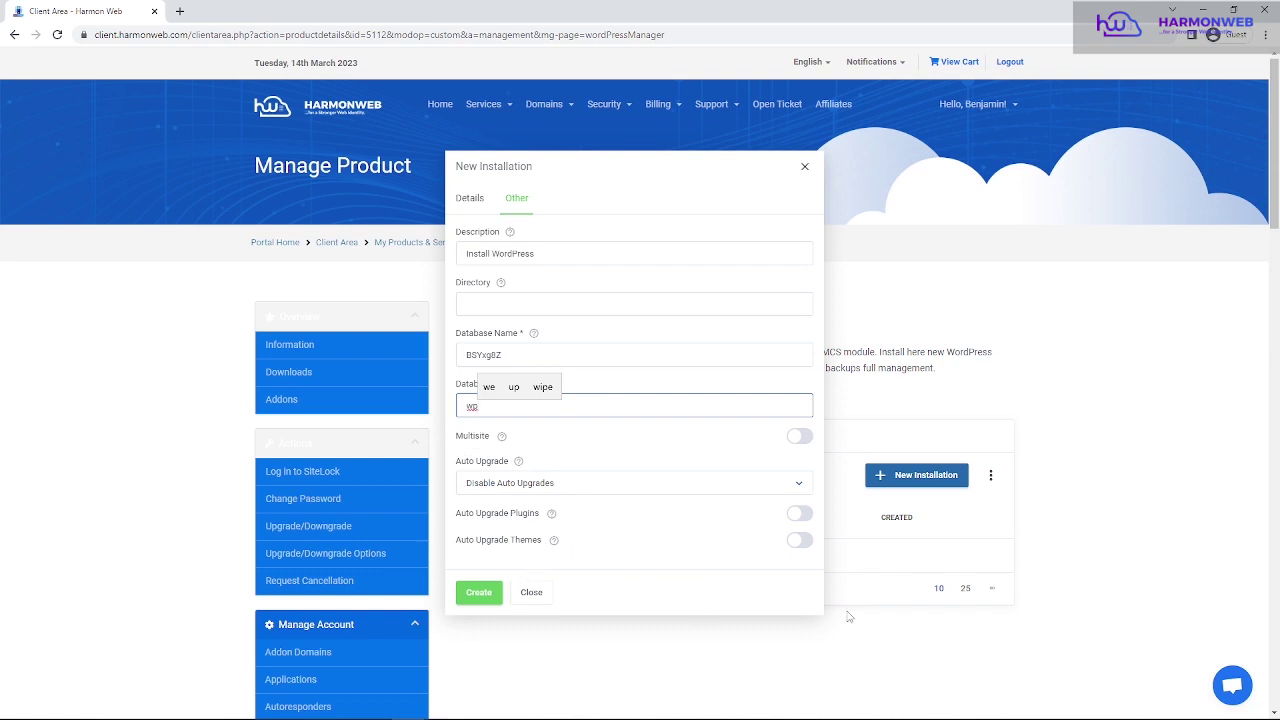
# Create the WordPress installation for benji-tutorials.com
pyautogui.click(480, 594)
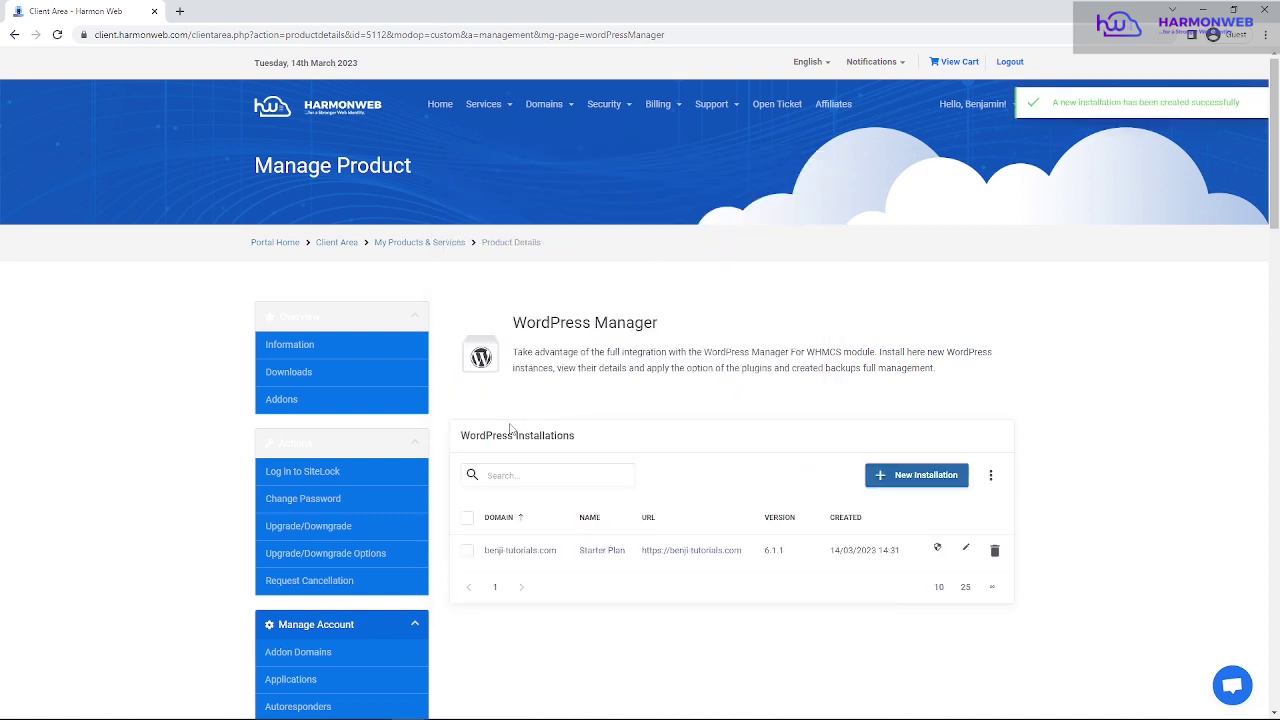
# Open benji-tutorials.com in a new tab and look over the live site
pyautogui.rightClick(520, 553)
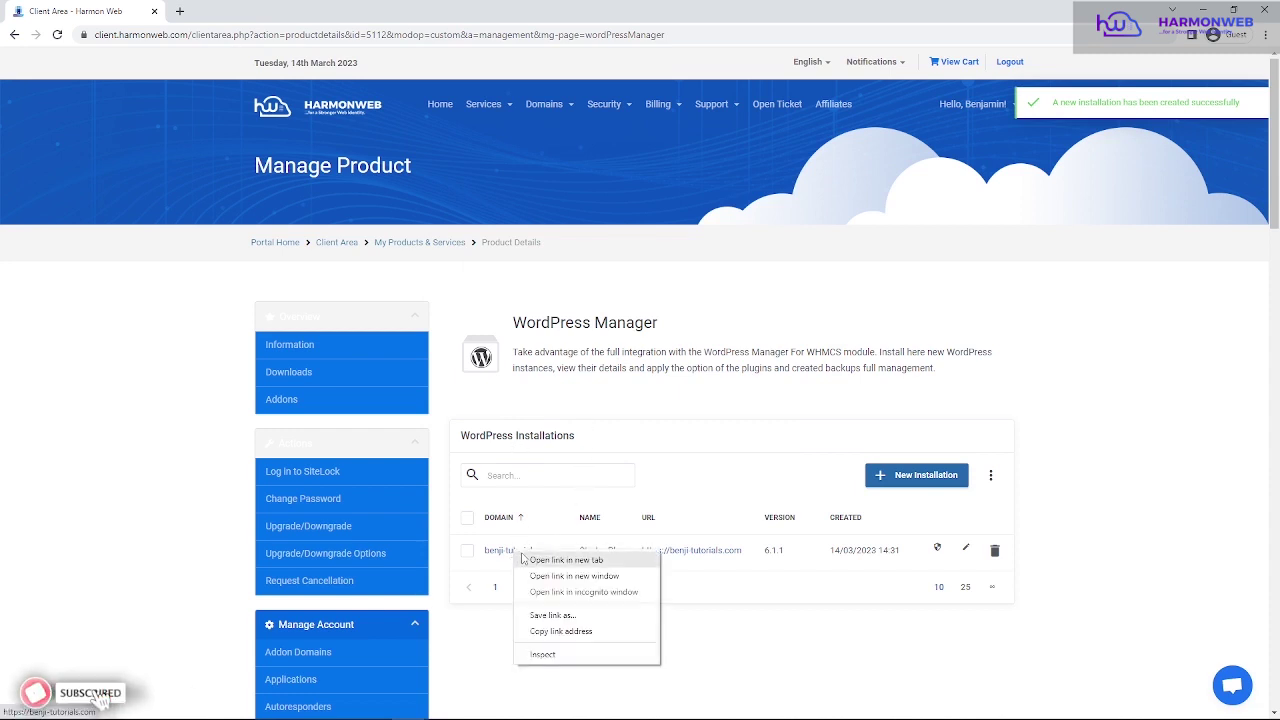
pyautogui.click(545, 560)
pyautogui.click(240, 11)
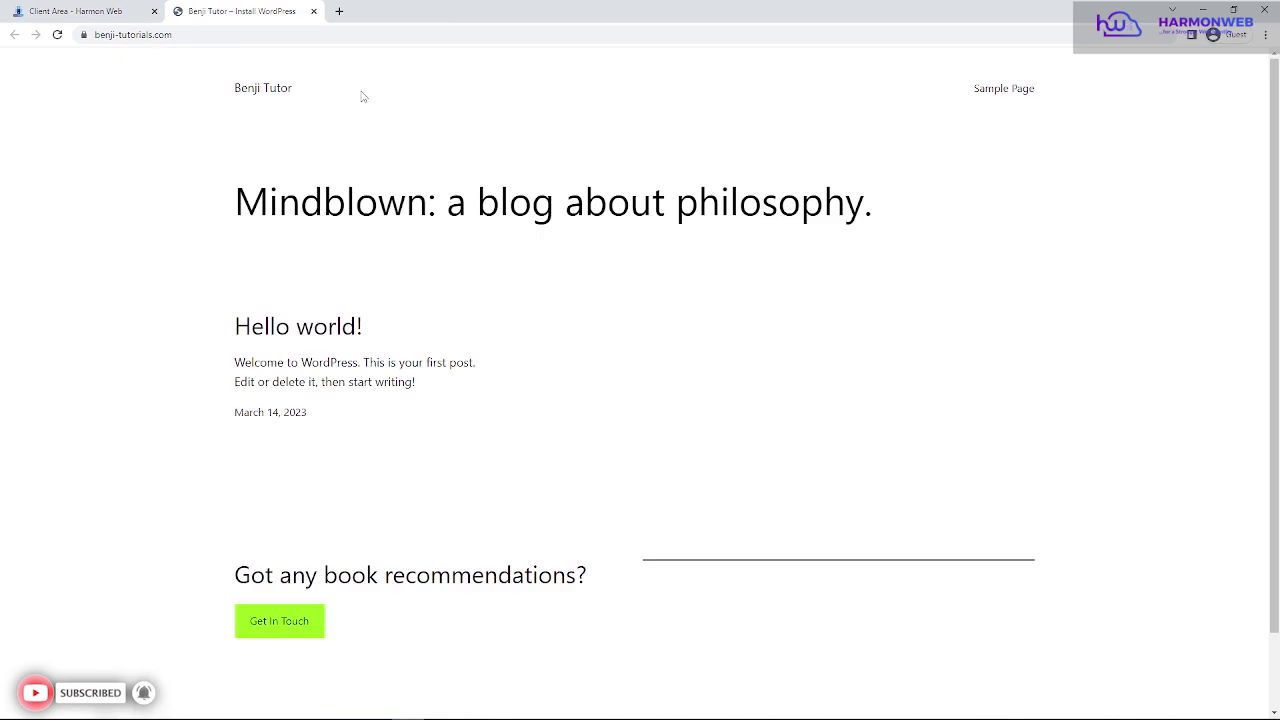
pyautogui.scroll(-1, 360, 120)
pyautogui.scroll(1, 323, 131)
pyautogui.scroll(-1, 683, 285)
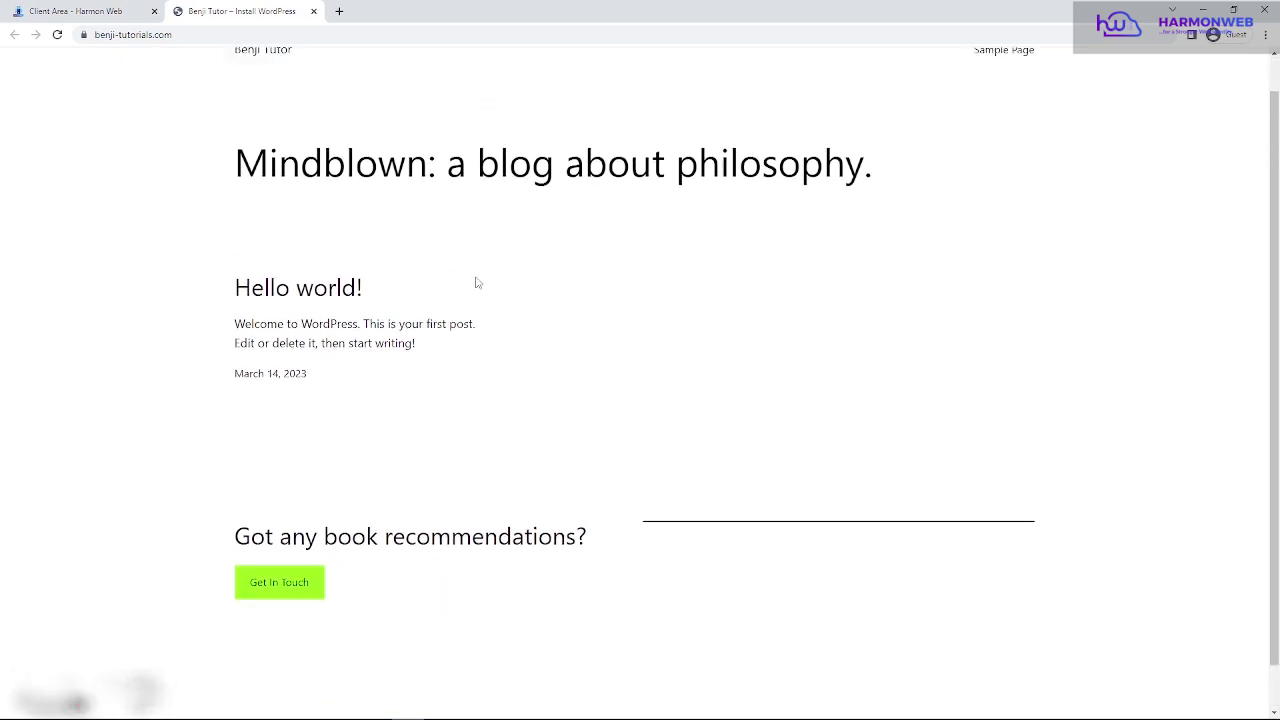
pyautogui.scroll(1, 451, 243)
# Append /wp-admin to the site address to load the WordPress login page
pyautogui.click(320, 34)
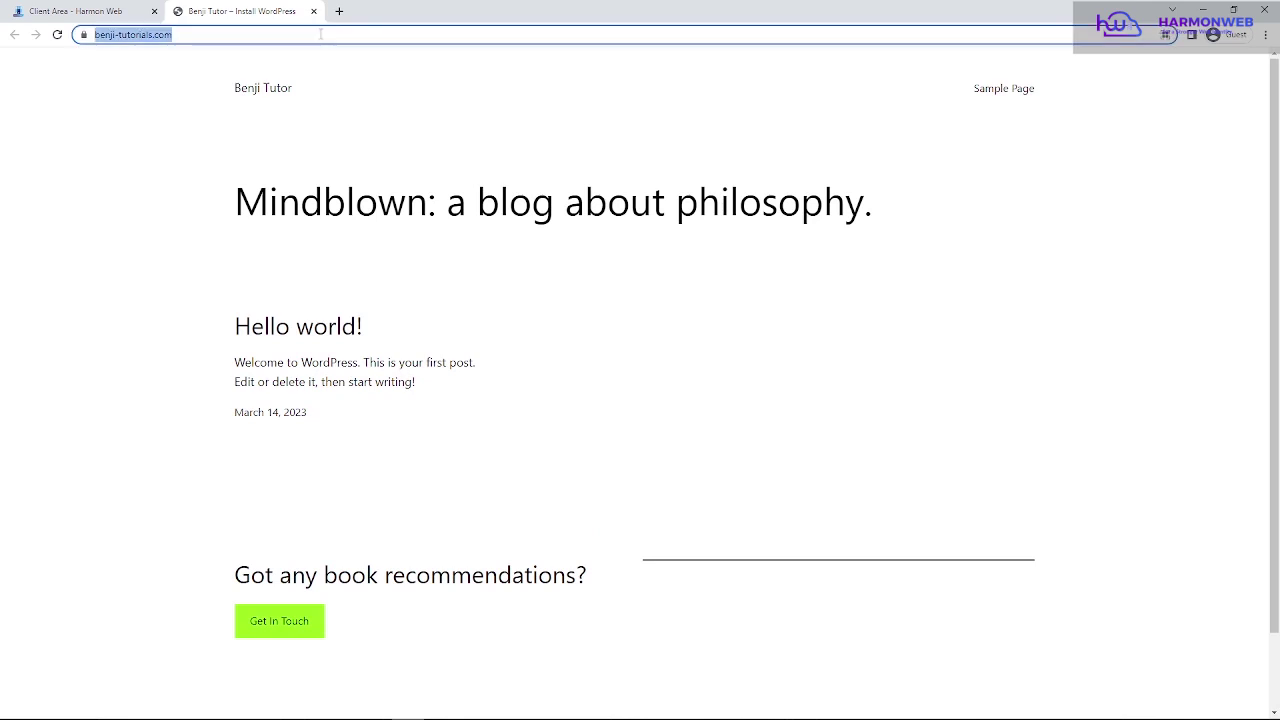
pyautogui.click(320, 34)
pyautogui.write('/wp-admi')
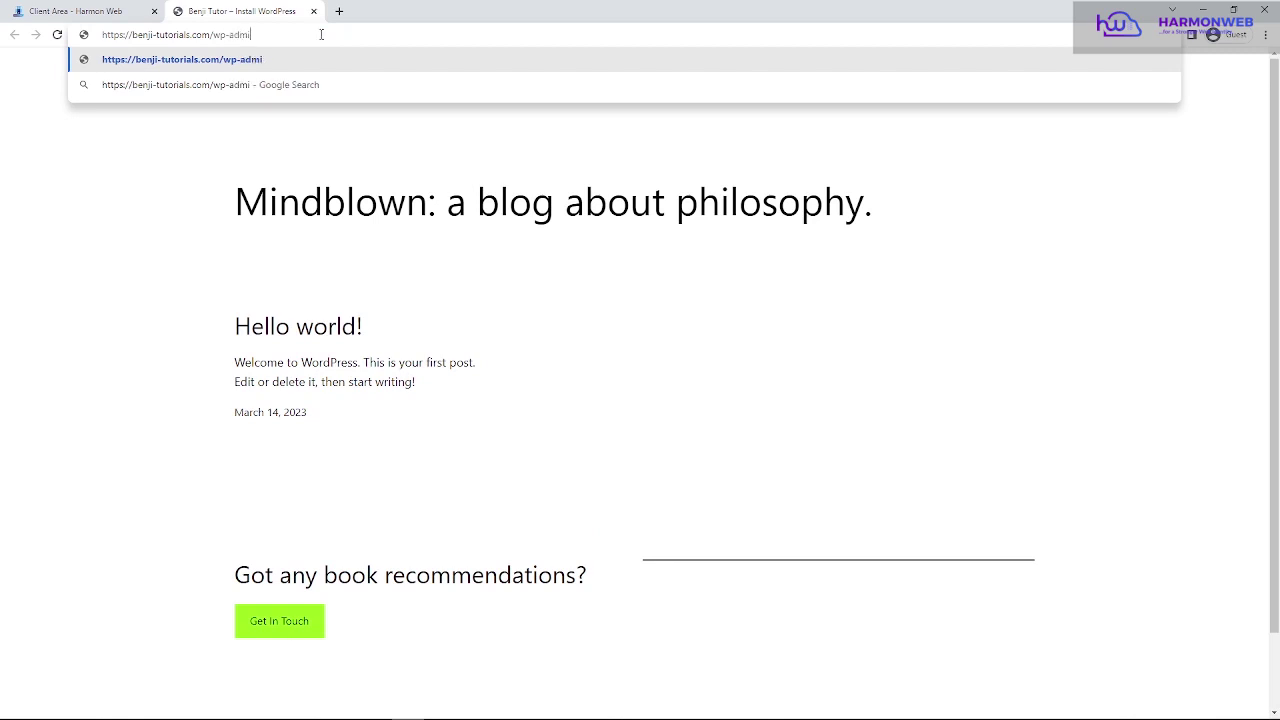
pyautogui.write('n')
pyautogui.press('Return')
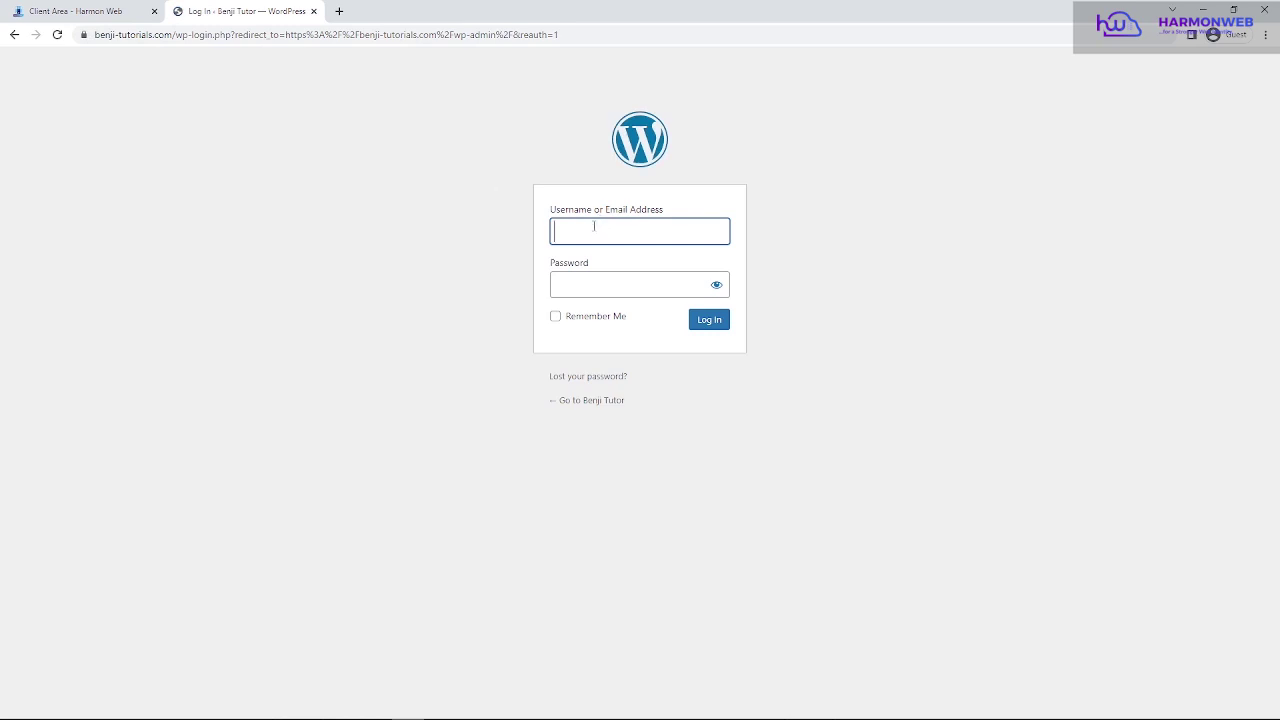
# Enter the custom administrator username on the WordPress login page
pyautogui.click(589, 290)
pyautogui.click(584, 234)
pyautogui.click(584, 281)
pyautogui.click(573, 236)
pyautogui.write('benn')
# Enter the custom password, revealing it to fix a typo, and log in
pyautogui.click(601, 279)
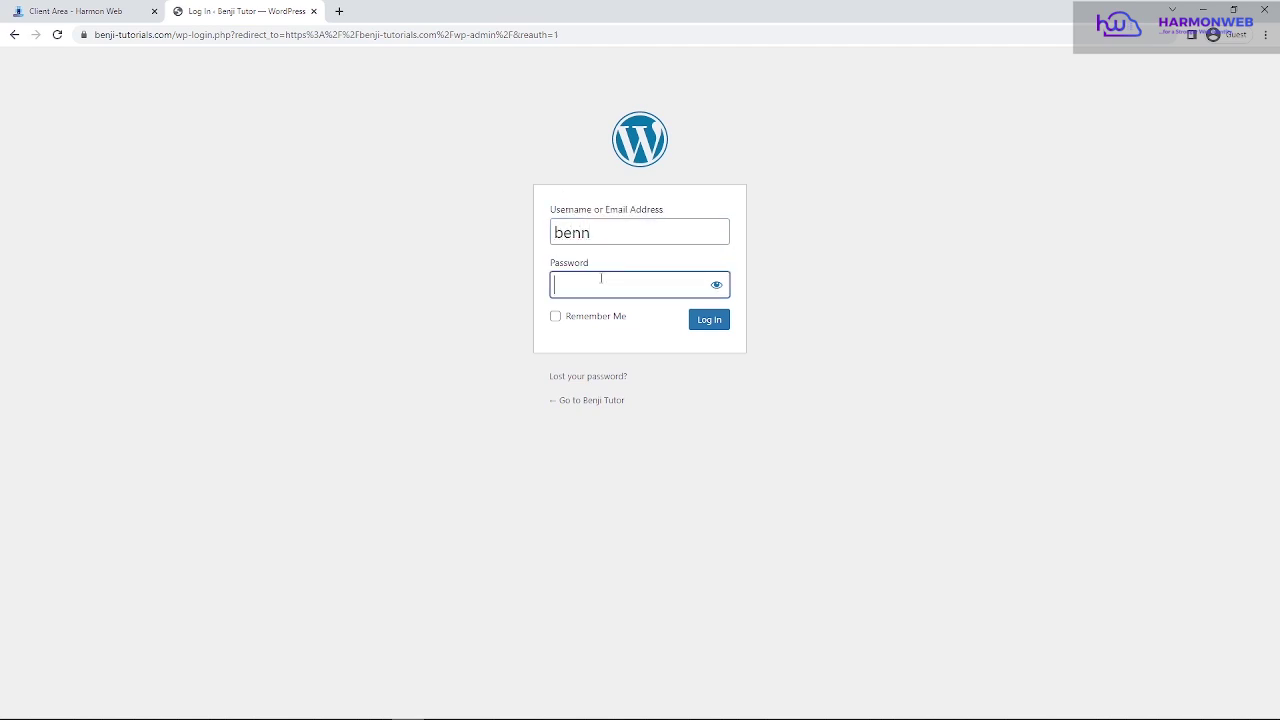
pyautogui.write('***')
pyautogui.click(716, 285)
pyautogui.press('BackSpace')
pyautogui.press('BackSpace')
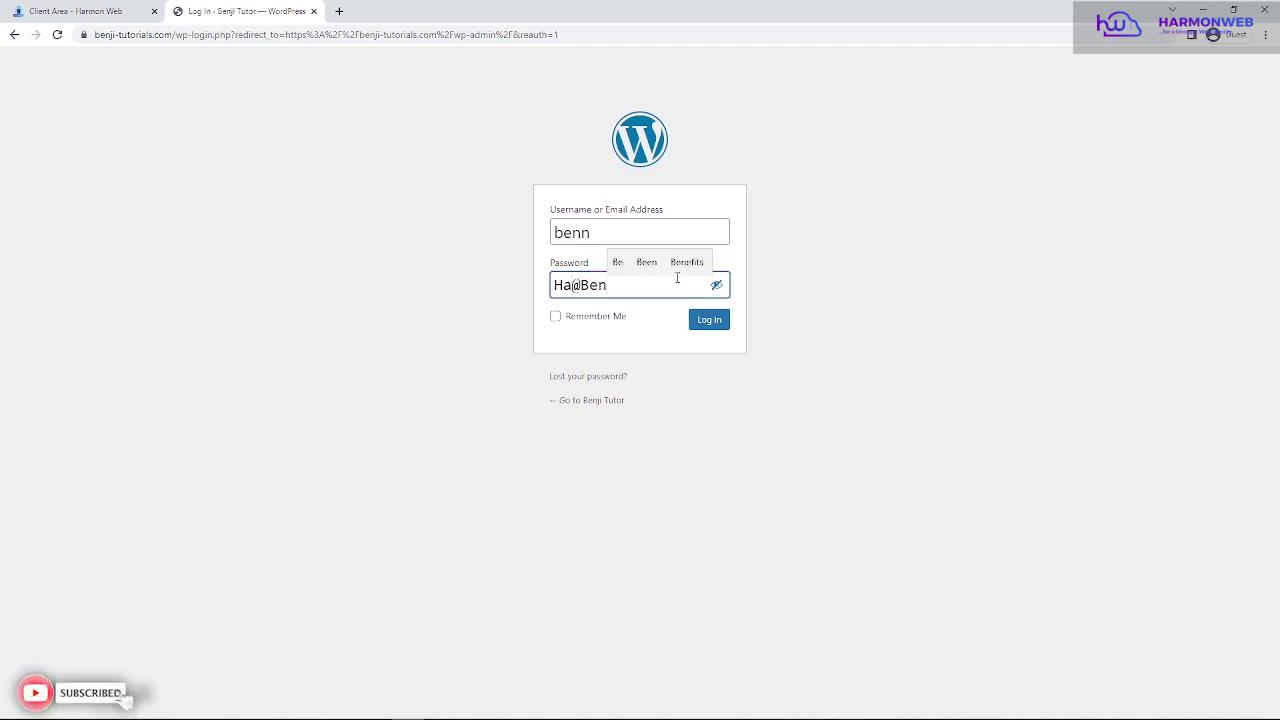
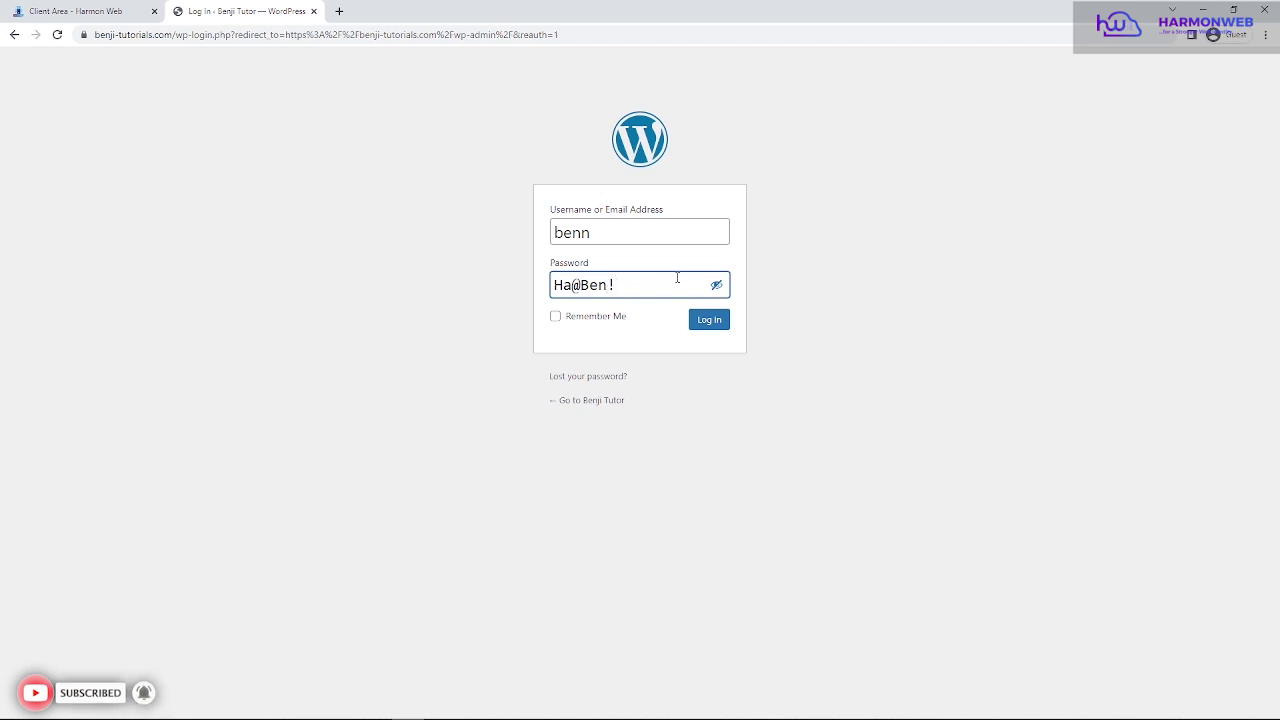
pyautogui.press('Return')
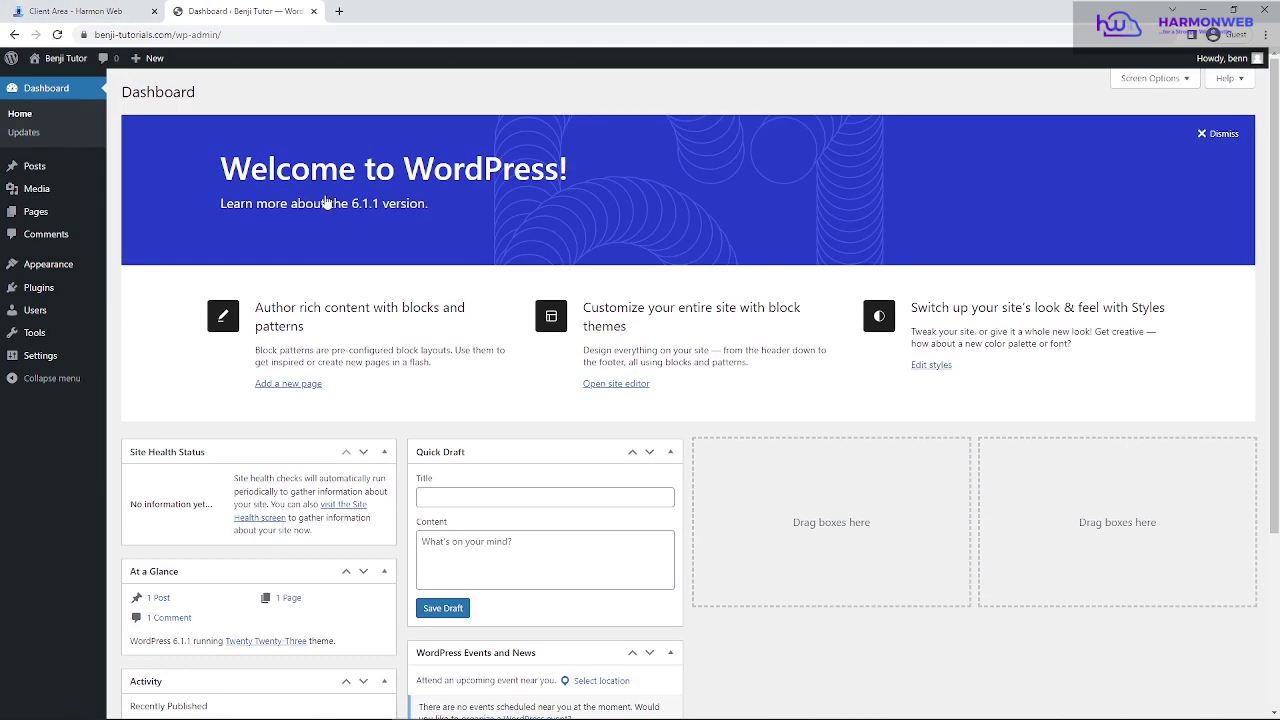
# Log out of WordPress from the 'Howdy' menu in the Dashboard tab
pyautogui.click(75, 11)
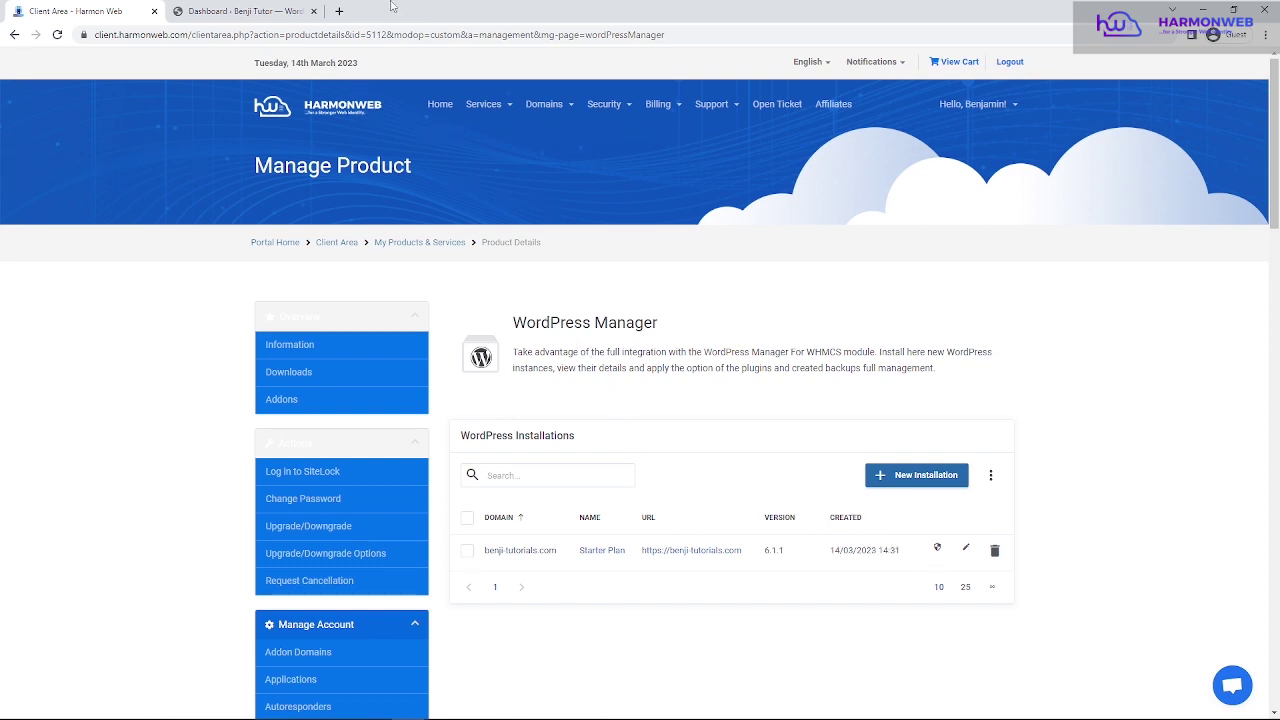
pyautogui.click(240, 11)
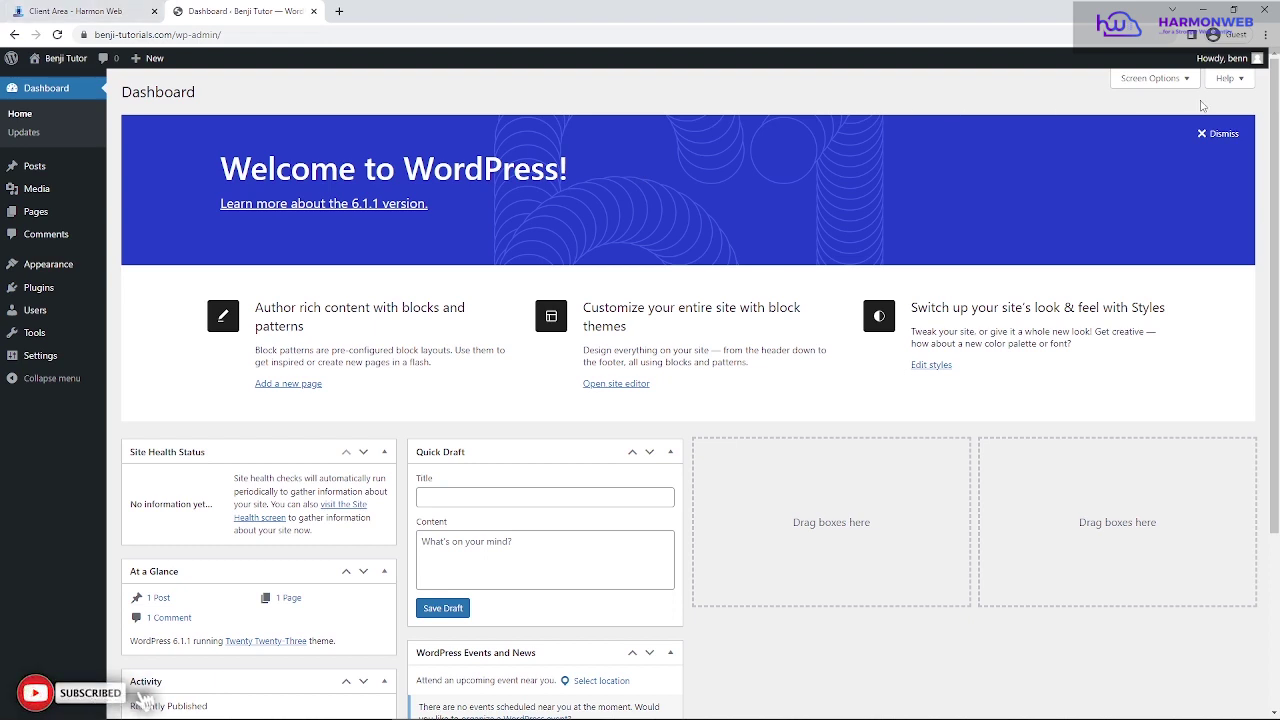
pyautogui.moveTo(1215, 58)
pyautogui.click(1180, 125)
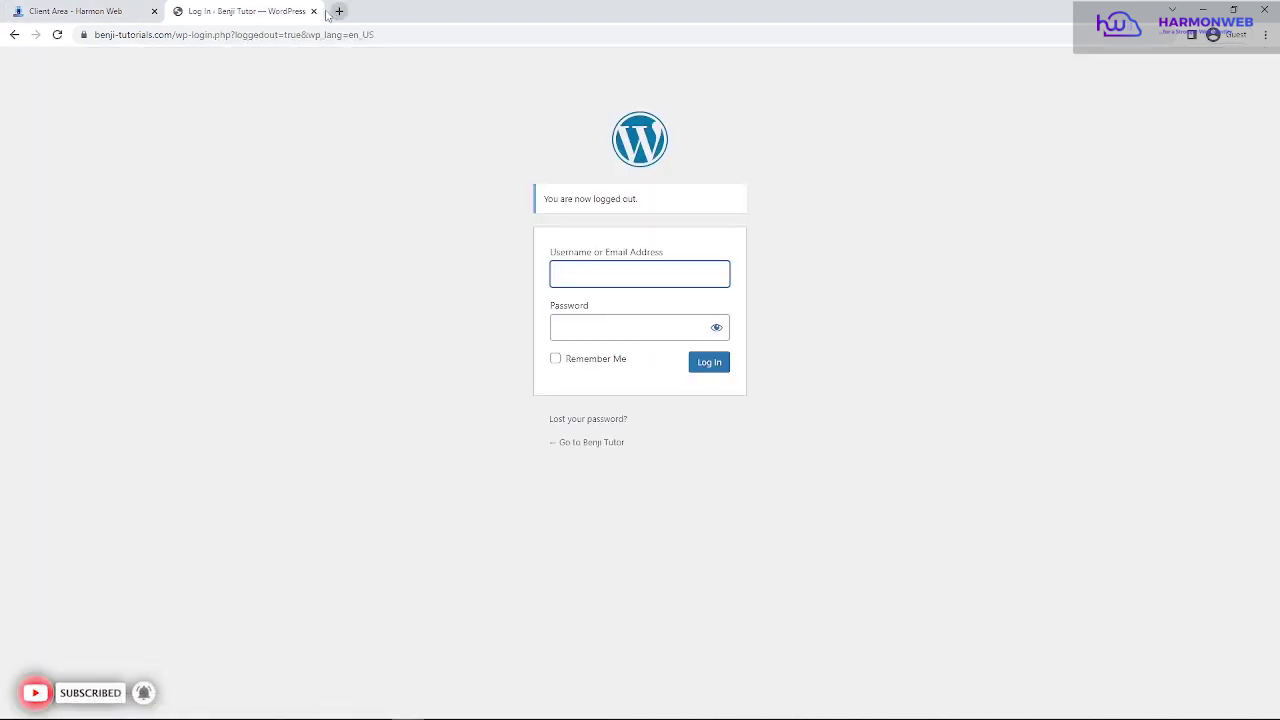
# Close the WordPress login tab and reopen the Benji Tutor dashboard via the Log In To Control Panel icon
pyautogui.click(313, 11)
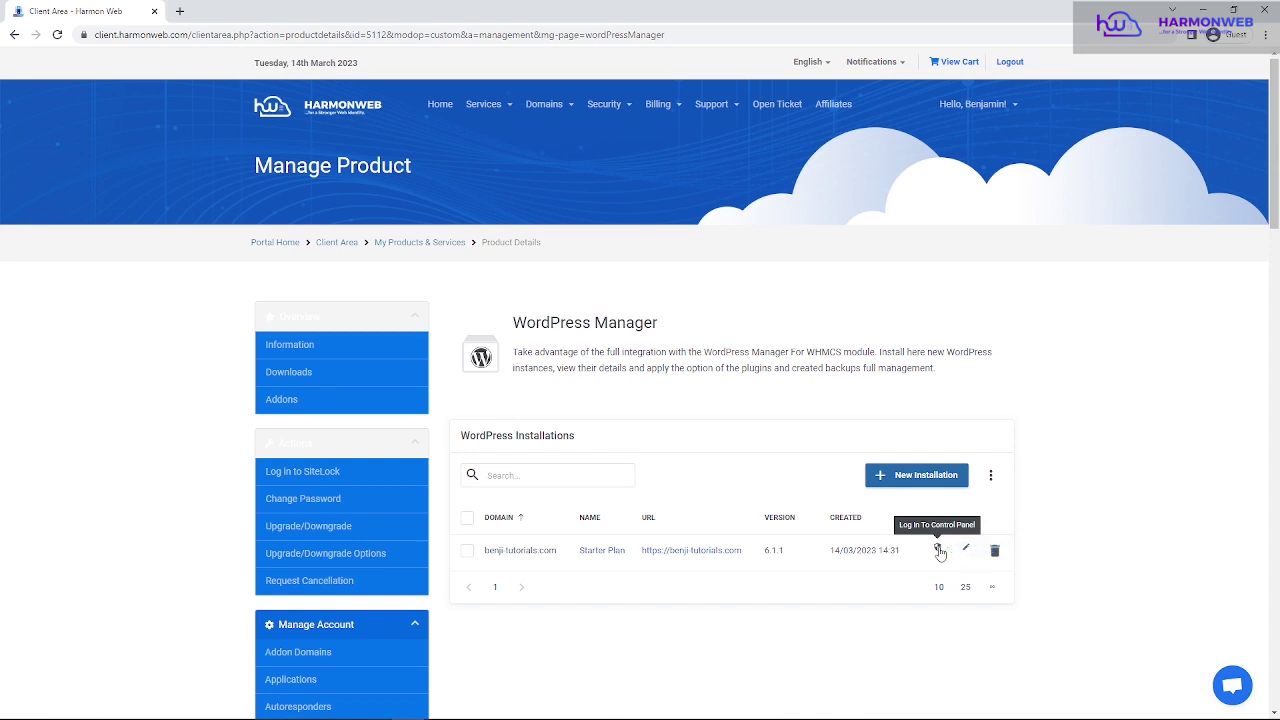
pyautogui.click(939, 551)
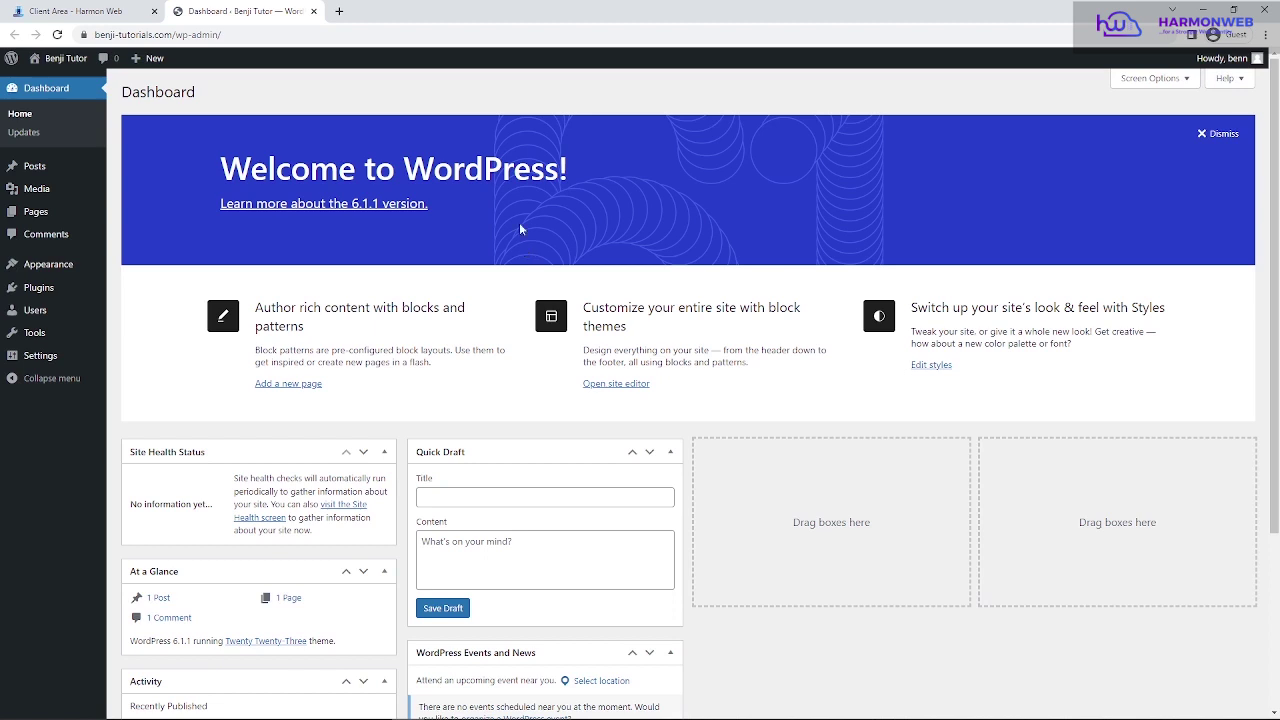
# Delete the benji-tutorials.com WordPress installation with its directory and database, then go to the portal home
pyautogui.click(80, 11)
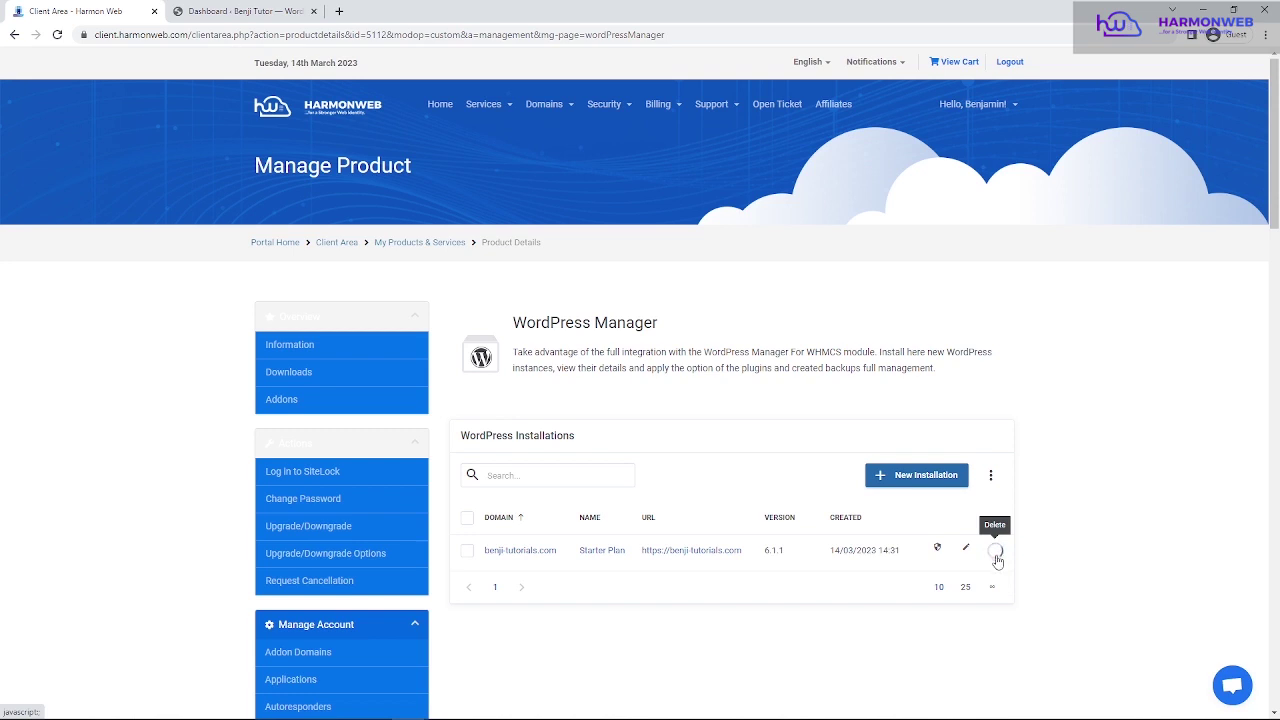
pyautogui.click(996, 552)
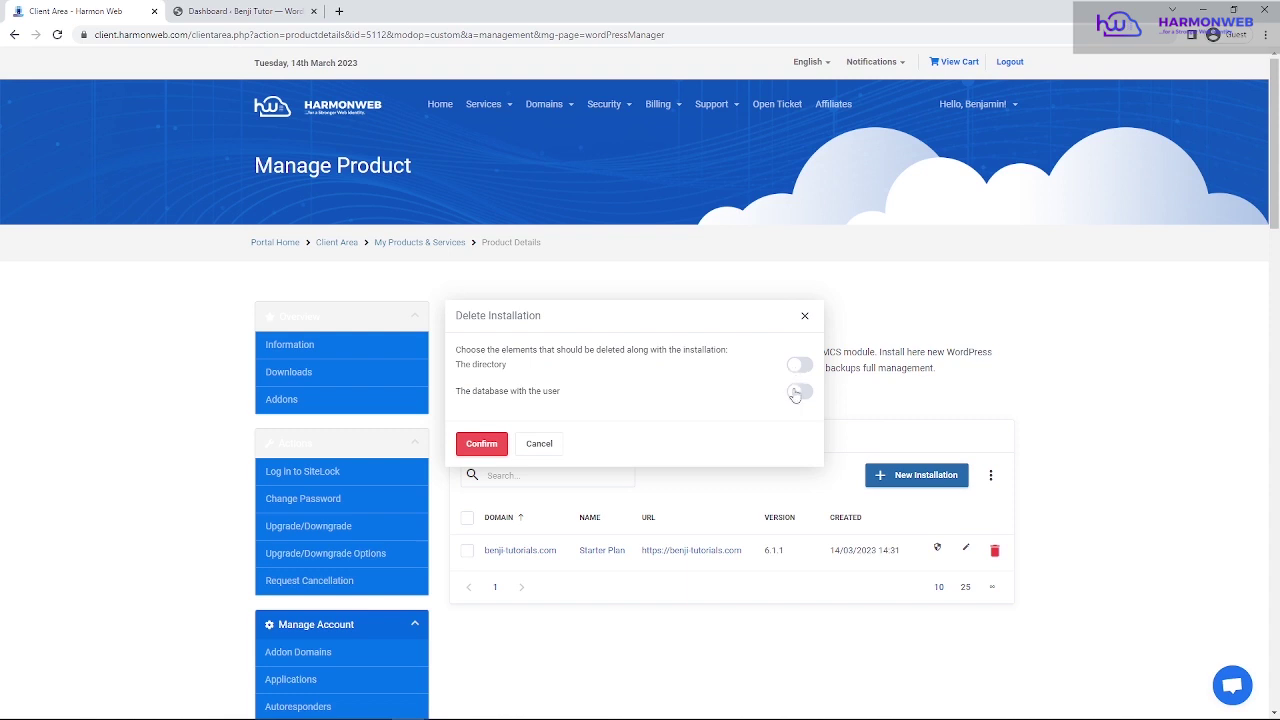
pyautogui.click(797, 392)
pyautogui.click(799, 365)
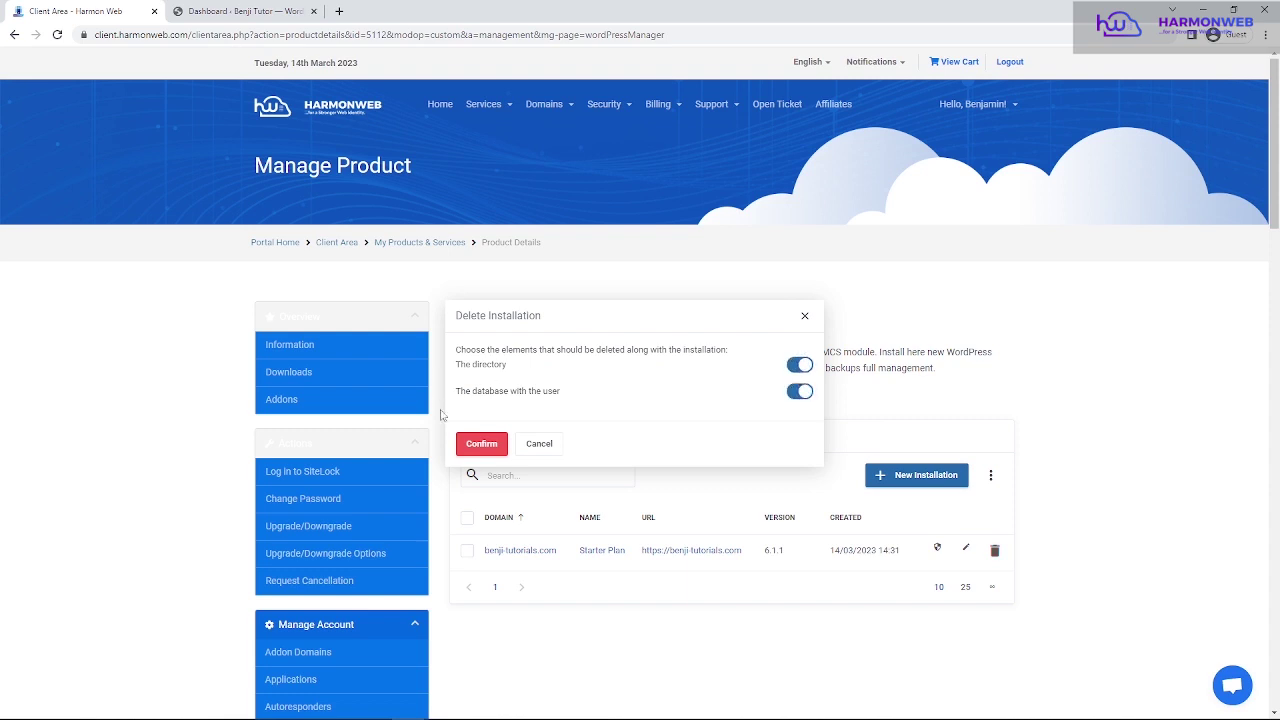
pyautogui.click(496, 444)
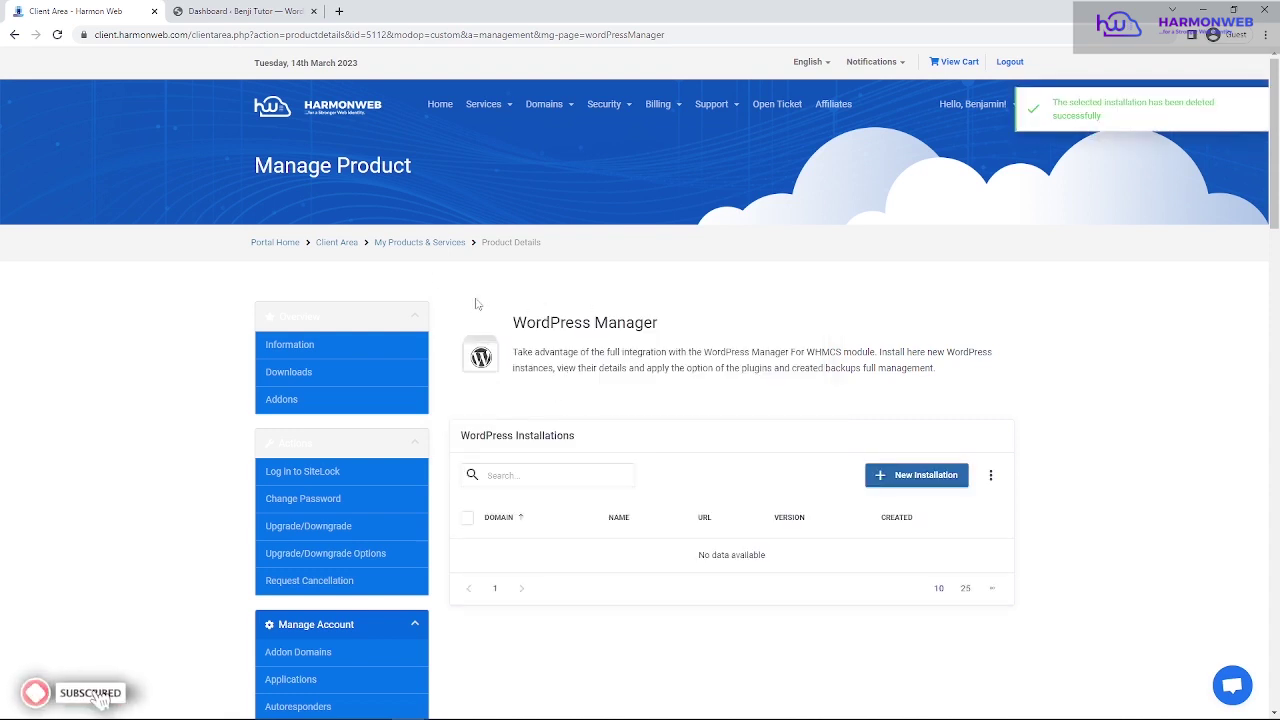
pyautogui.click(340, 120)
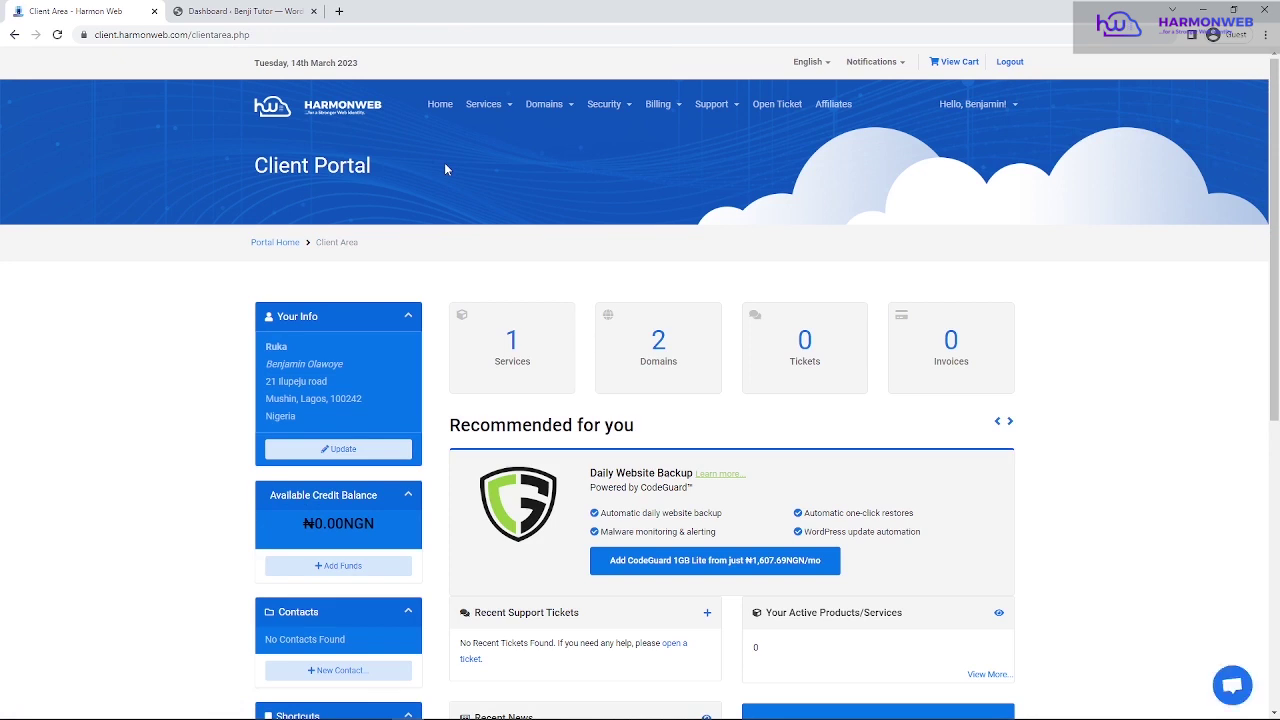
# Open the Starter Plan service's management page from Services and scroll to One Click Login
pyautogui.click(503, 352)
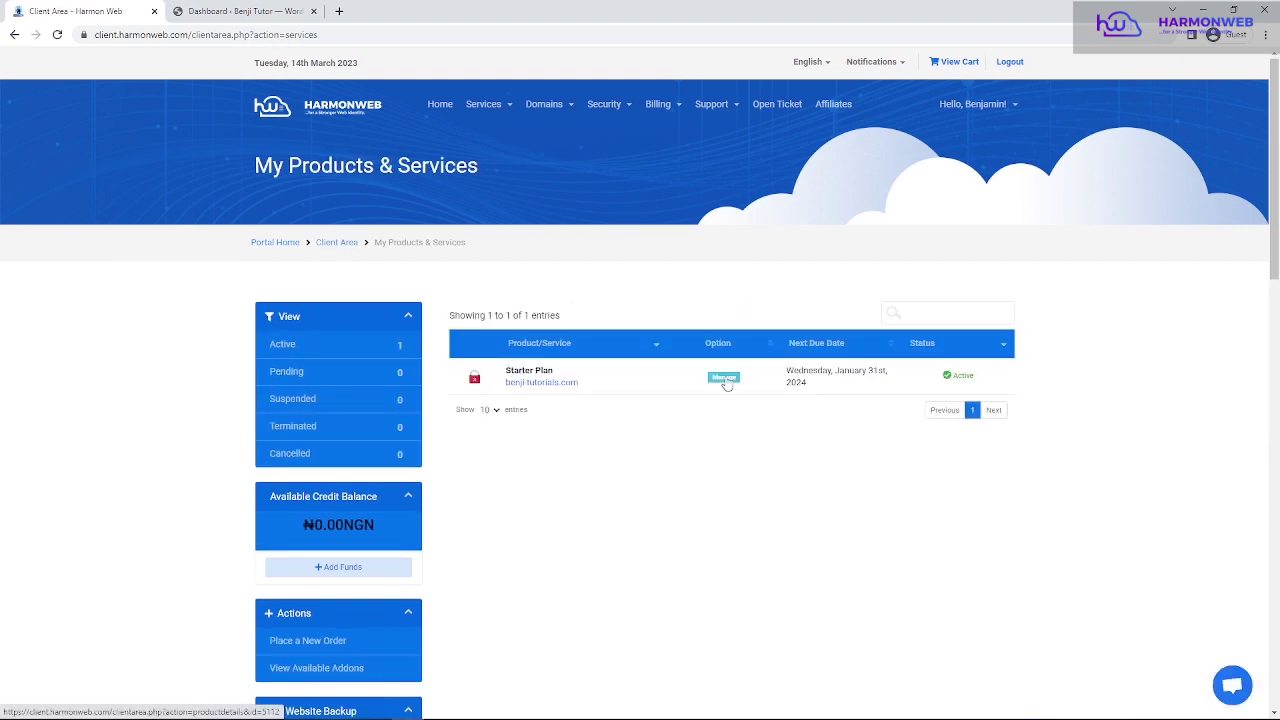
pyautogui.click(722, 379)
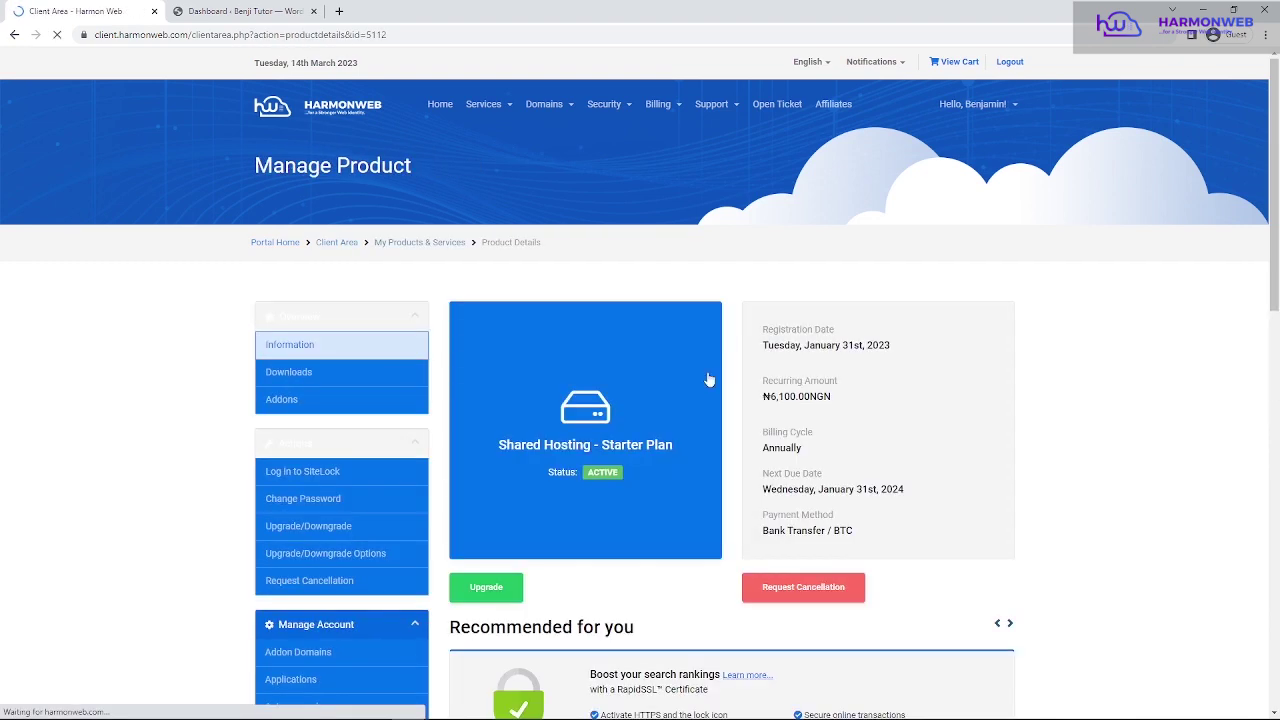
pyautogui.scroll(-5, 704, 387)
pyautogui.scroll(-7, 704, 387)
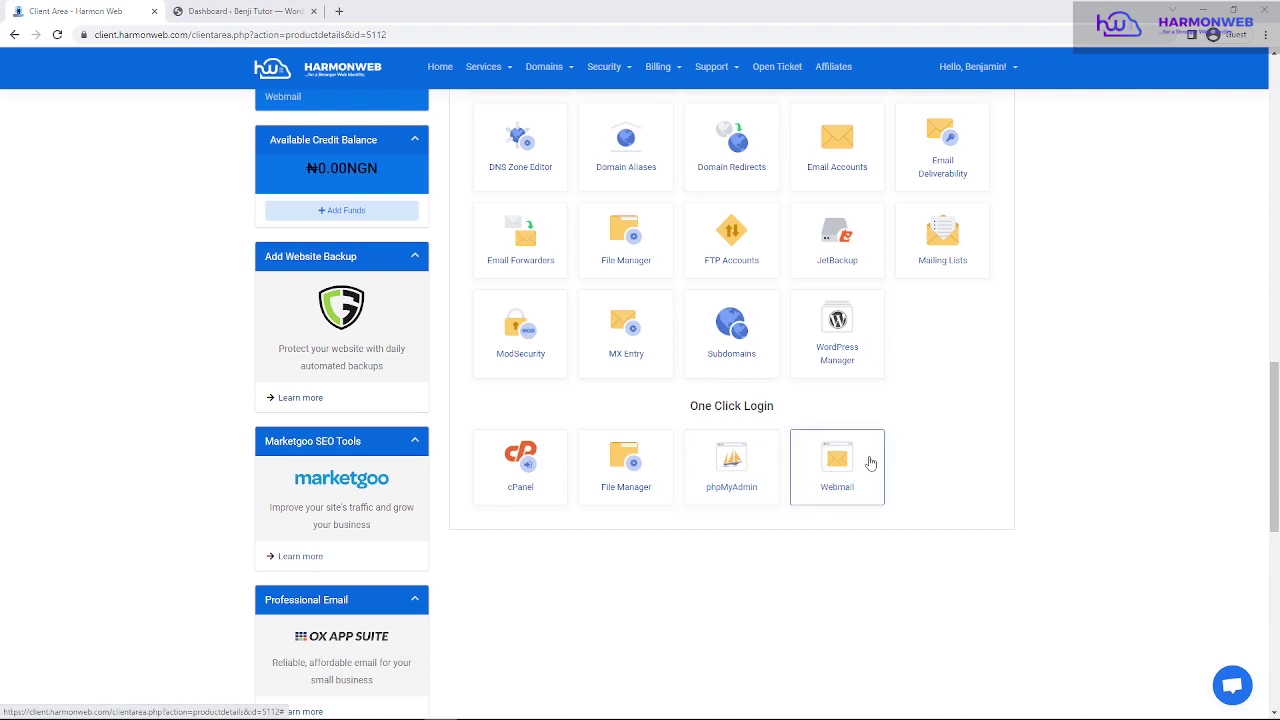
# Log into cPanel and start a new WordPress install from WordPress Manager by Softaculous
pyautogui.click(530, 470)
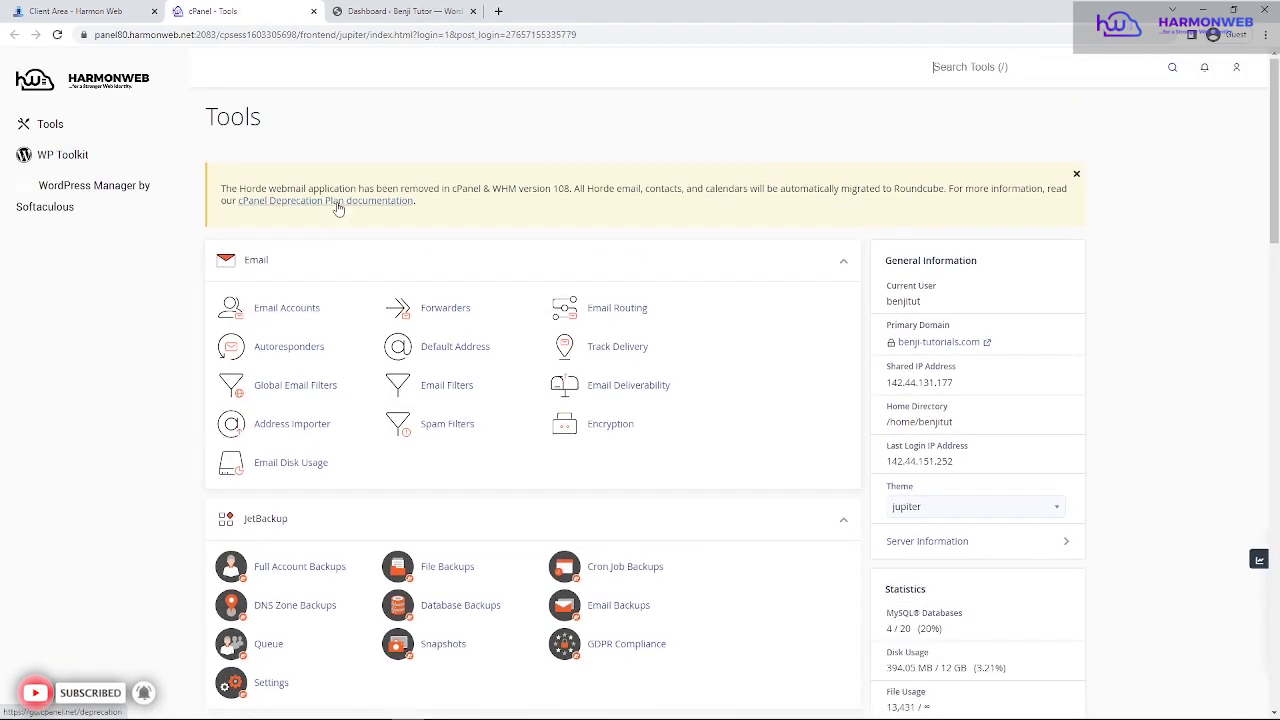
pyautogui.scroll(-6, 345, 224)
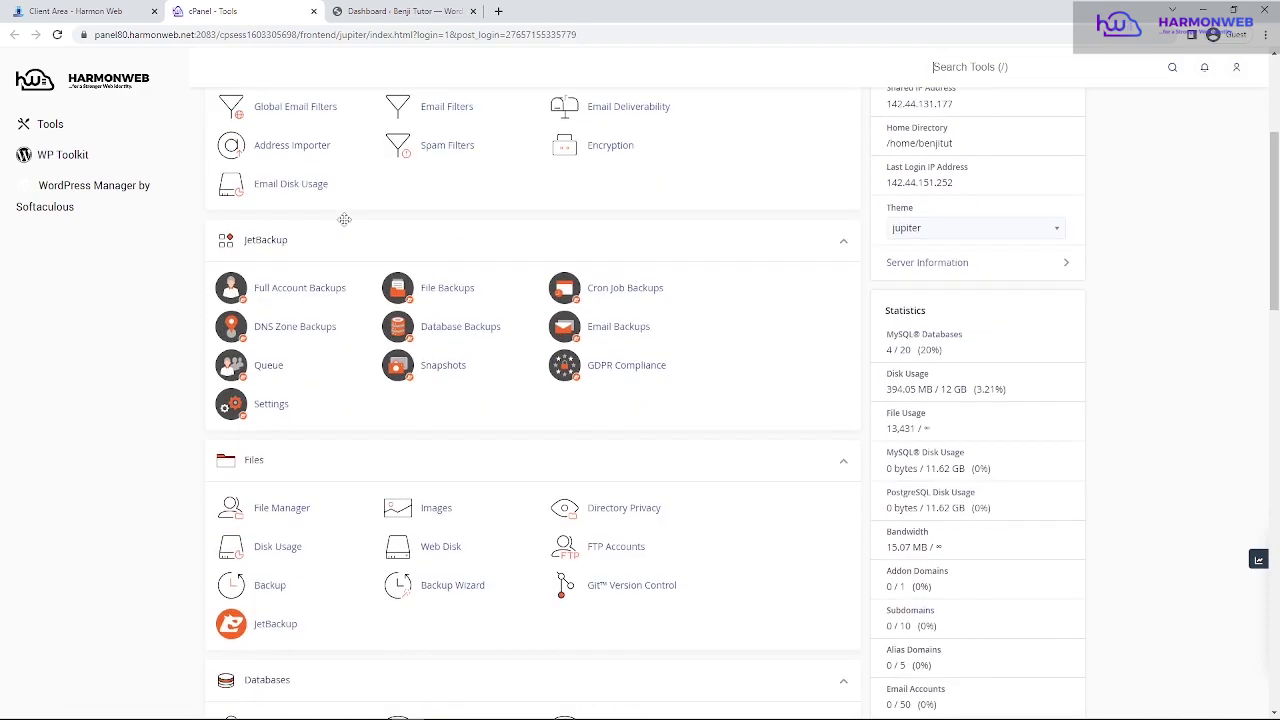
pyautogui.scroll(-8, 345, 227)
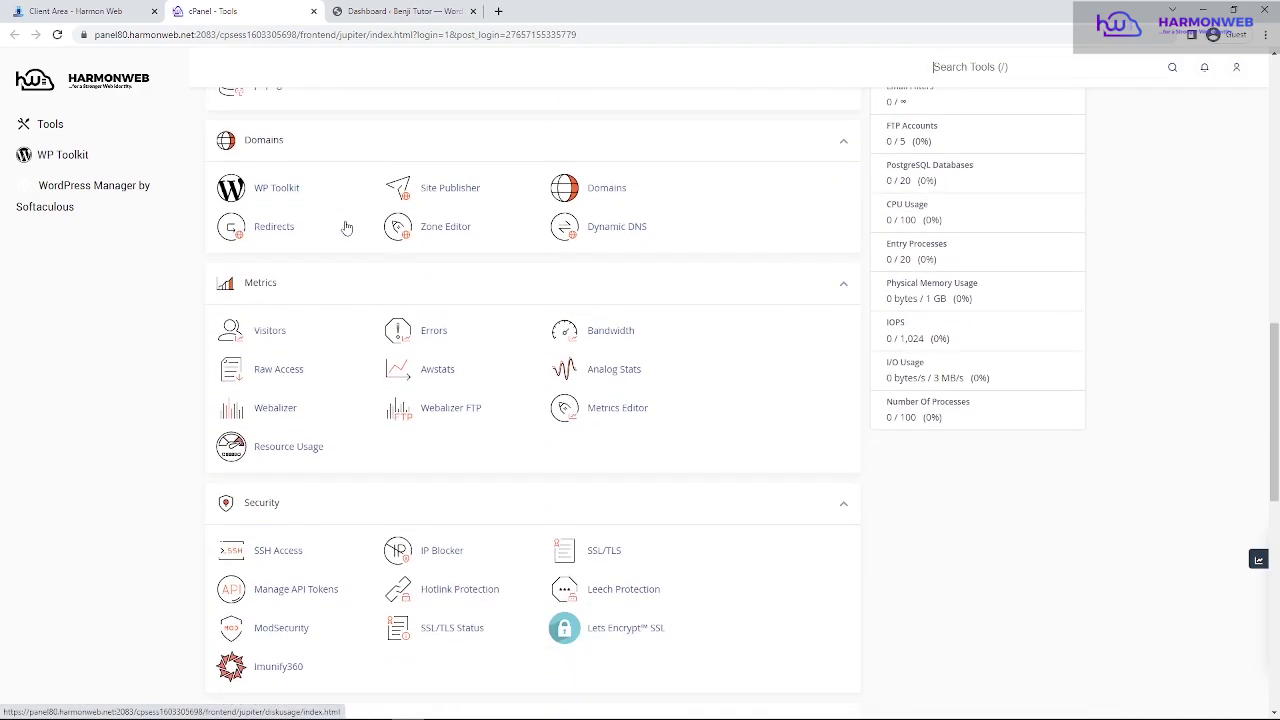
pyautogui.scroll(-2, 350, 239)
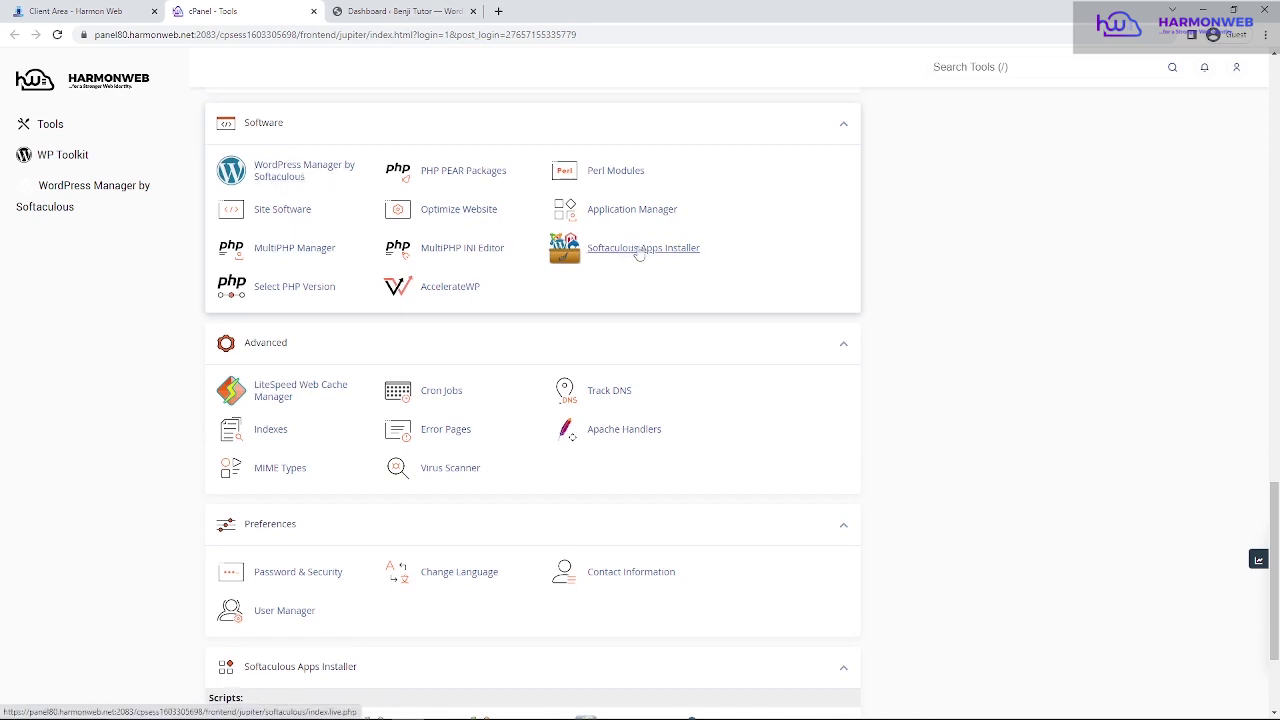
pyautogui.click(319, 182)
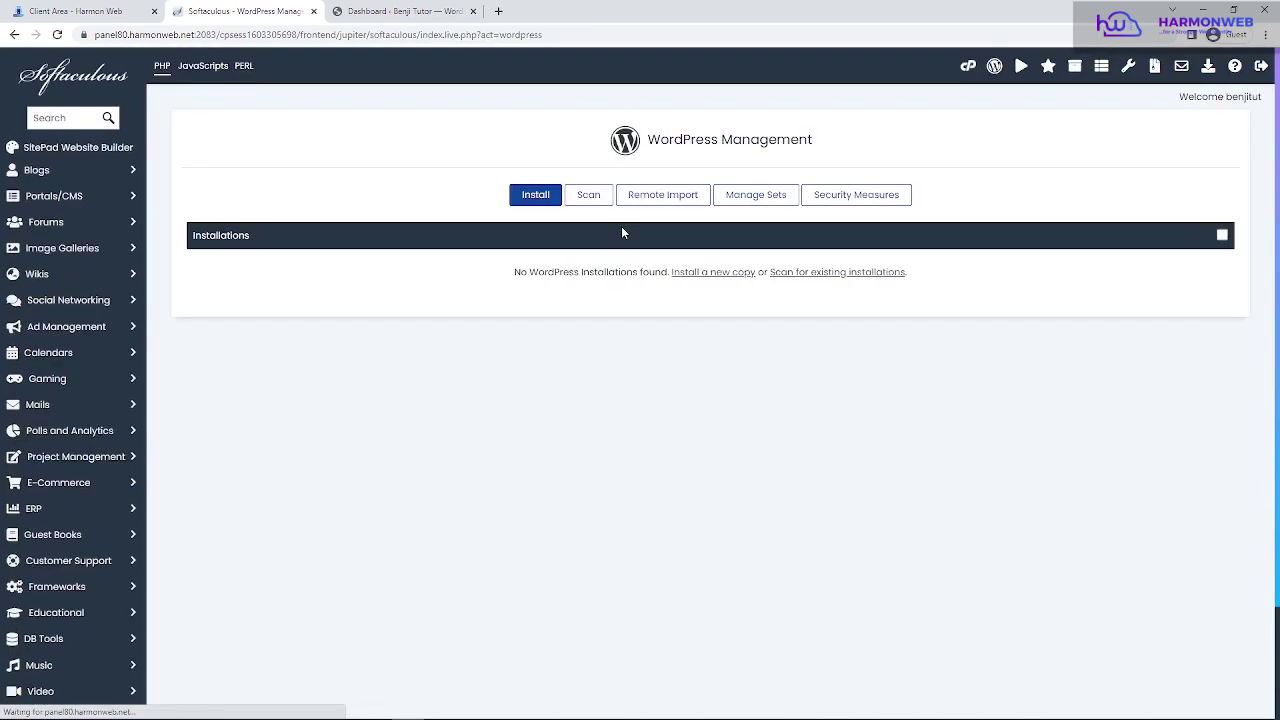
pyautogui.click(540, 198)
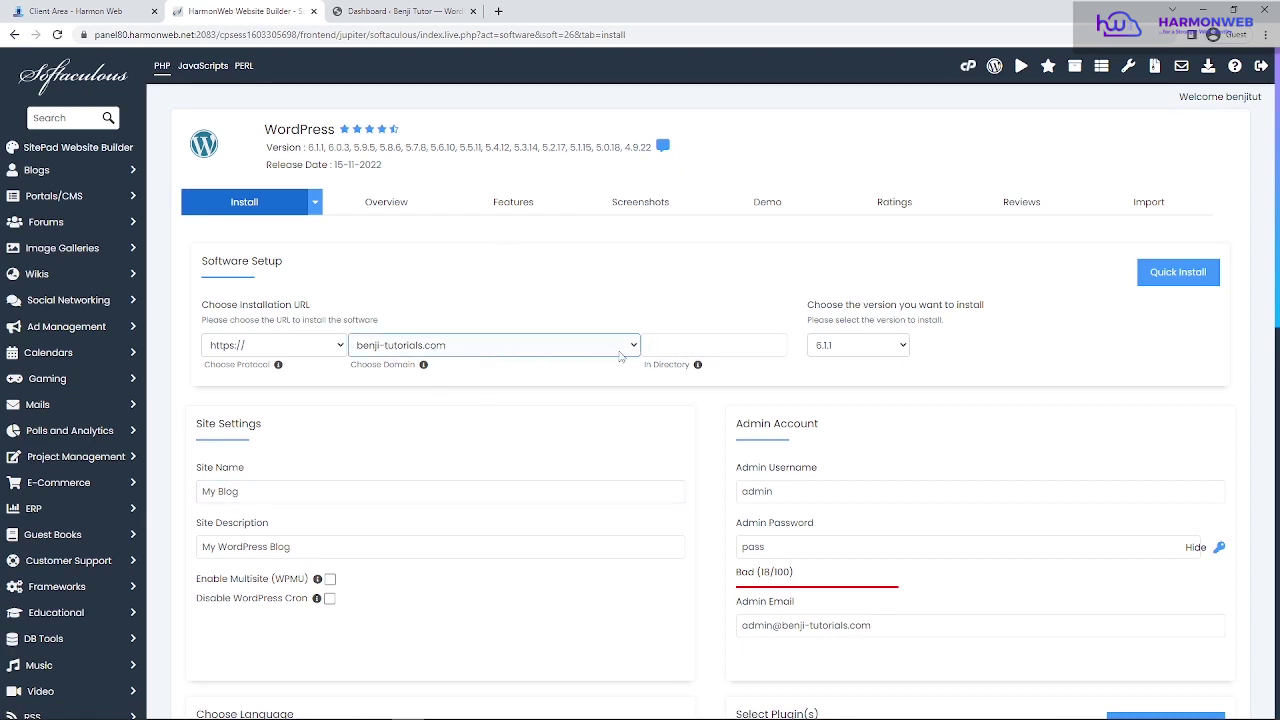
# Review the empty install directory, the My Blog site name and the site description
pyautogui.click(681, 343)
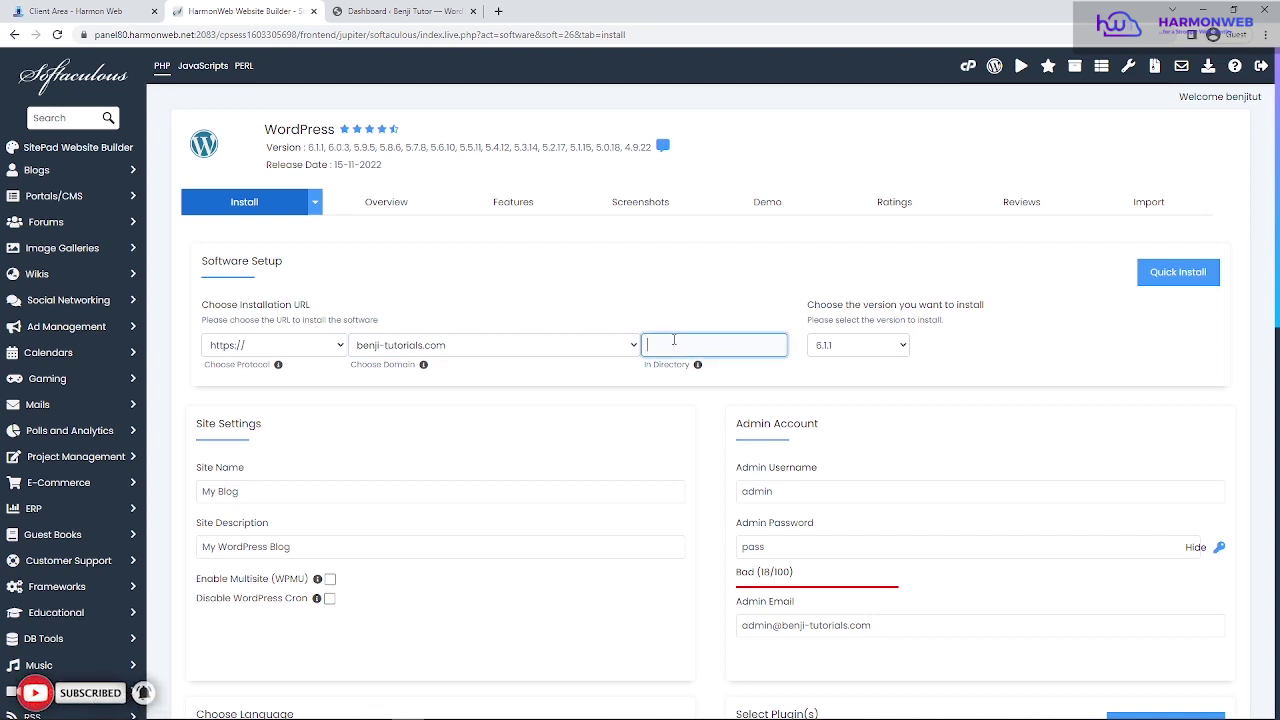
pyautogui.click(285, 492)
pyautogui.hotkey('ctrl', 'a')
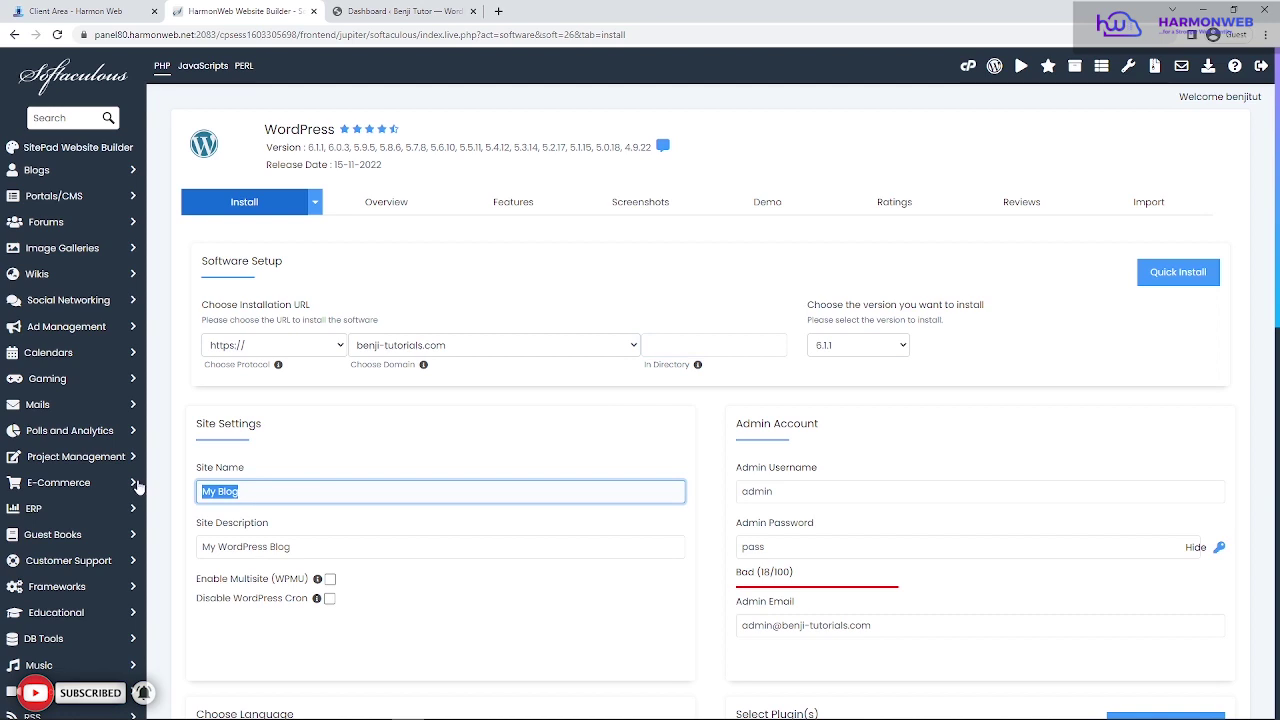
pyautogui.moveTo(329, 540); pyautogui.dragTo(218, 528)
# Replace the default admin username with a custom one and type a custom admin password
pyautogui.click(822, 491)
pyautogui.hotkey('ctrl', 'a')
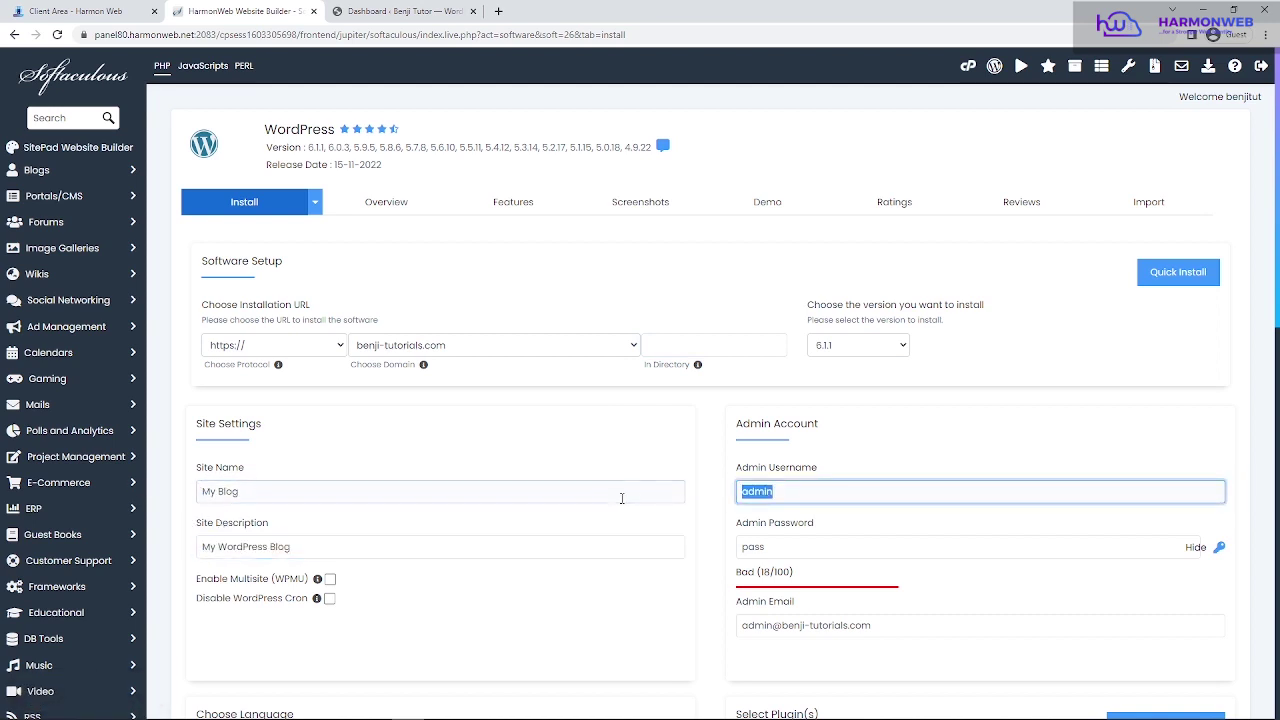
pyautogui.press('Tab')
pyautogui.hotkey('shift', 'Tab')
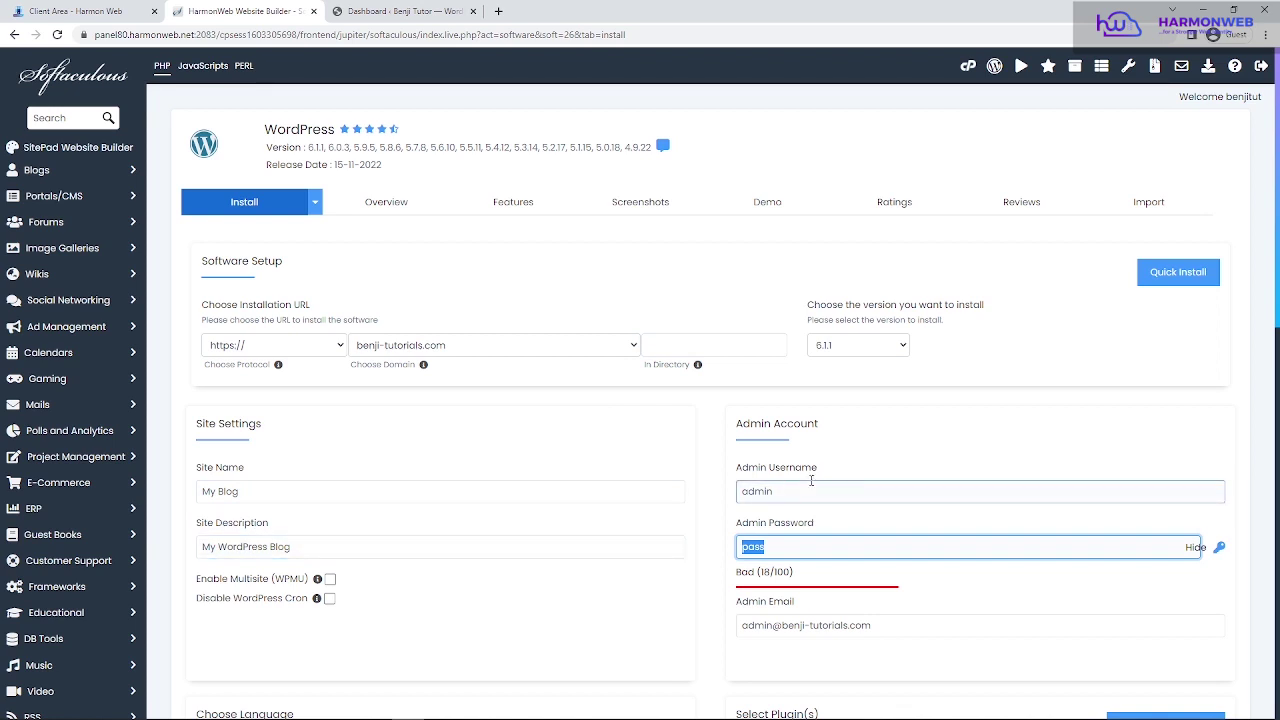
pyautogui.write('benn')
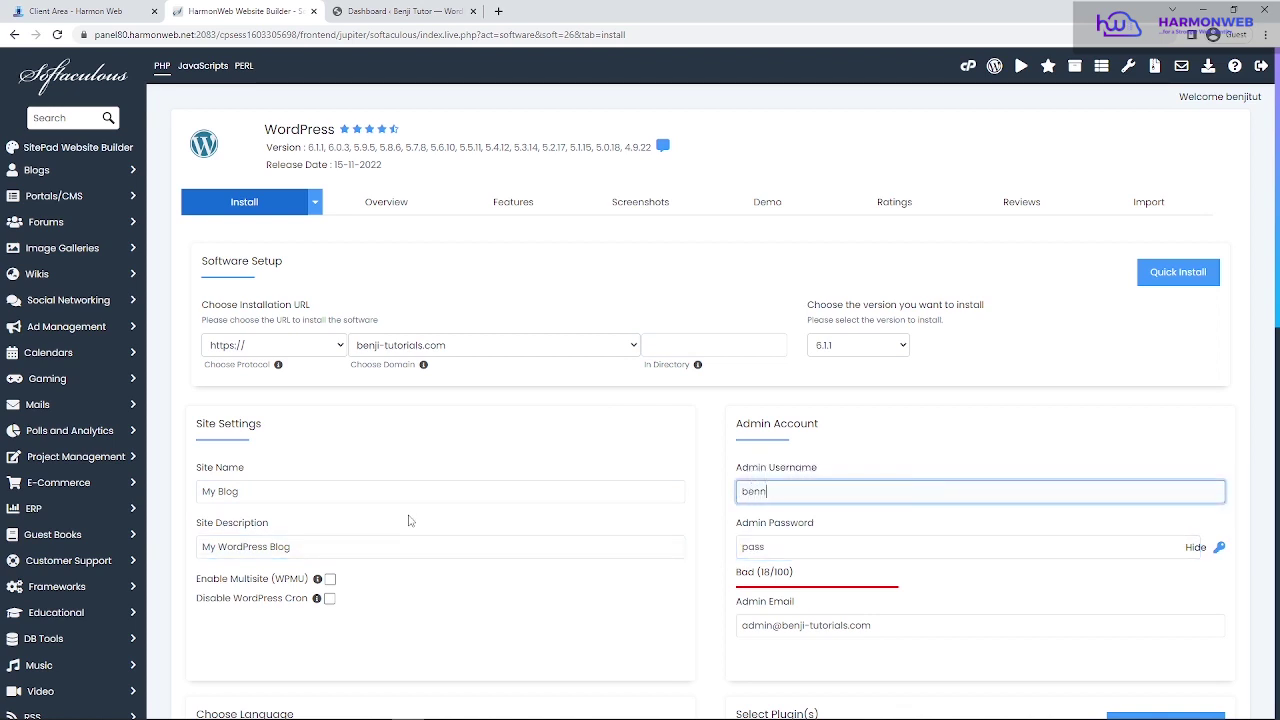
pyautogui.press('Tab')
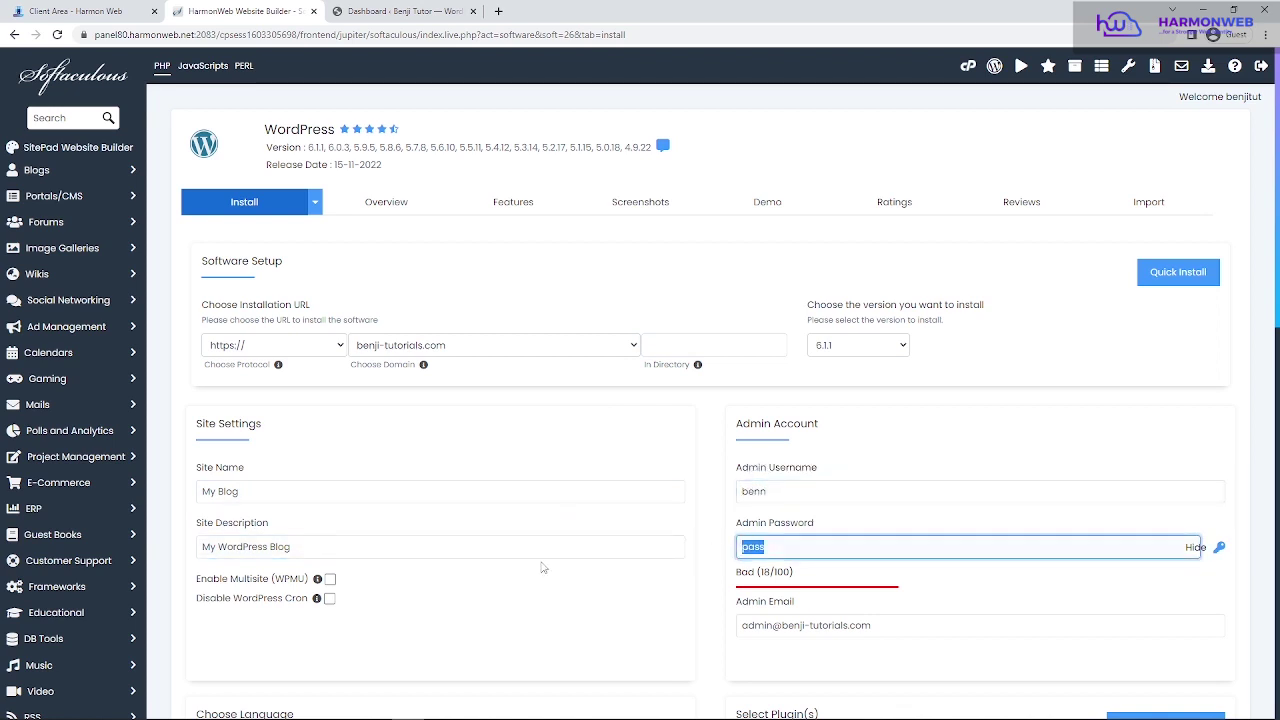
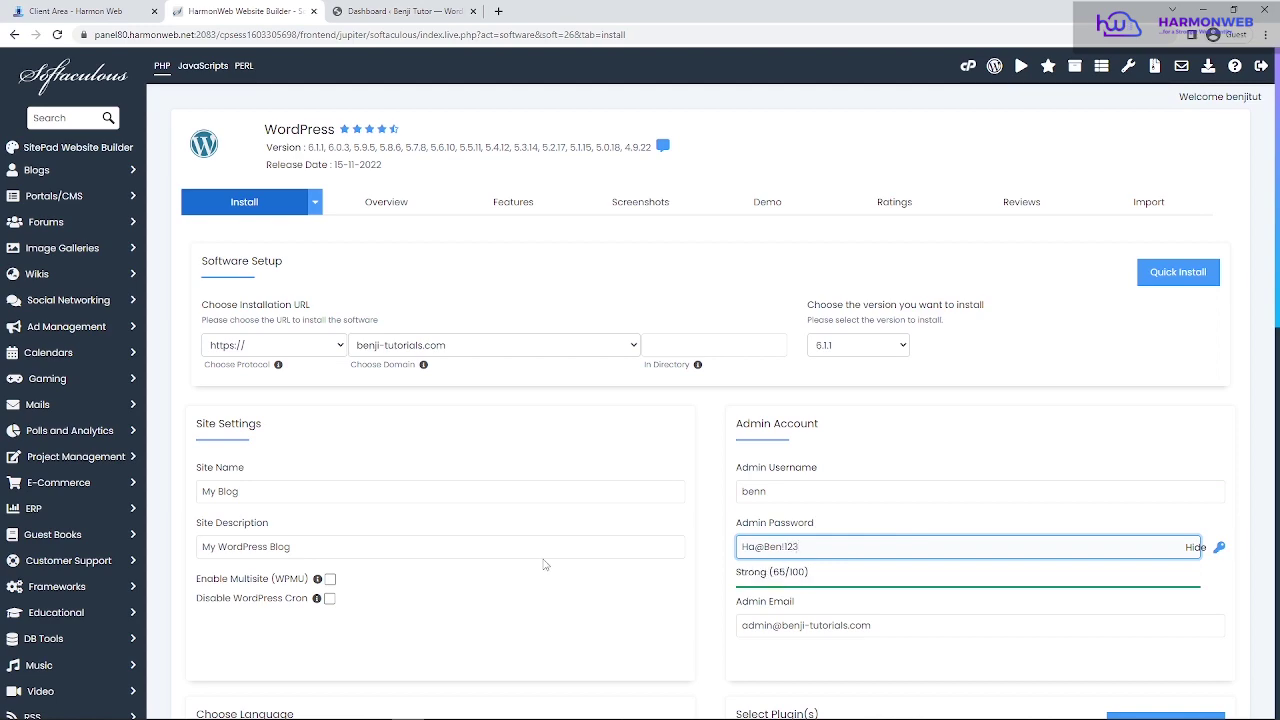
# Check the existing Admin Email address in the Admin Account section
pyautogui.scroll(-1, 543, 565)
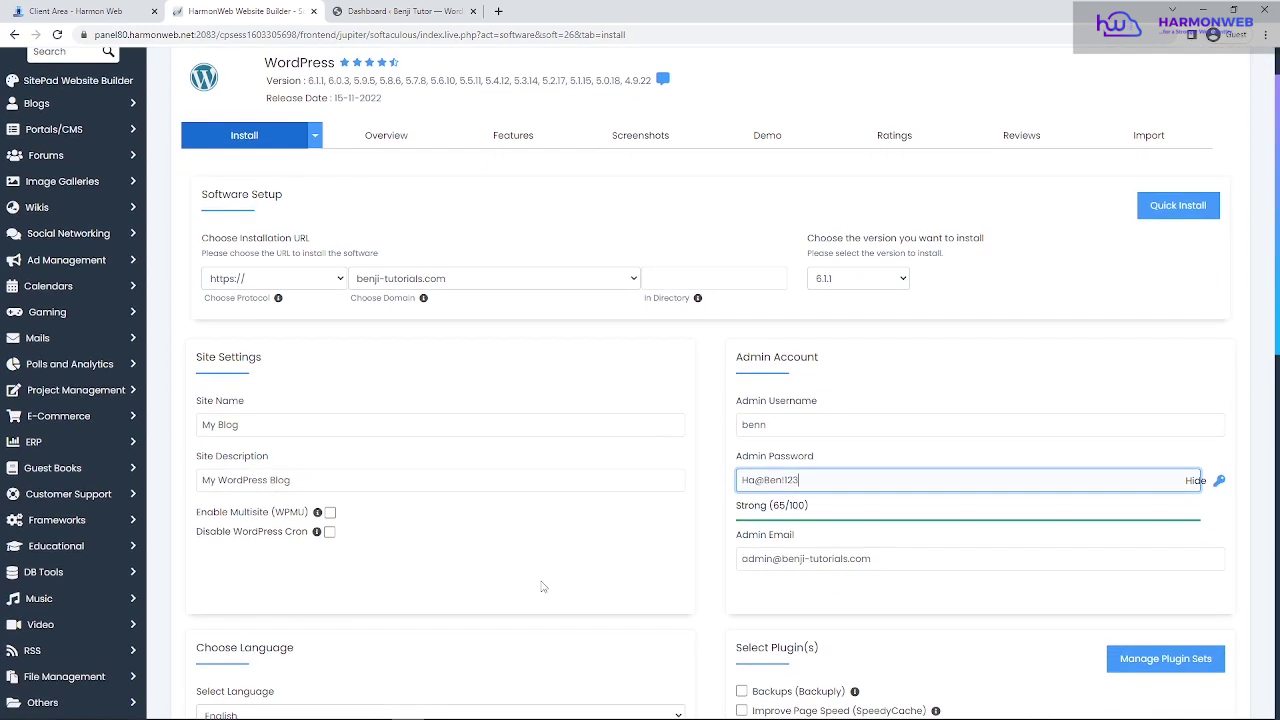
pyautogui.scroll(-5, 549, 585)
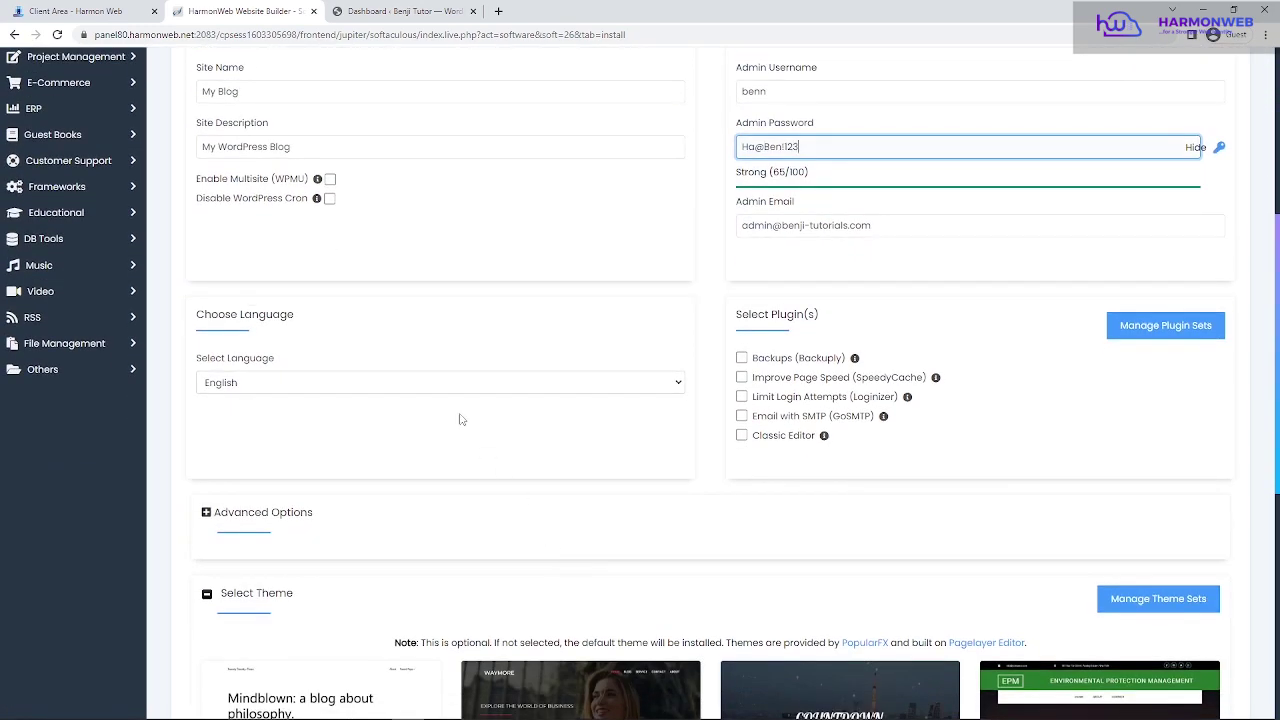
pyautogui.doubleClick(813, 223)
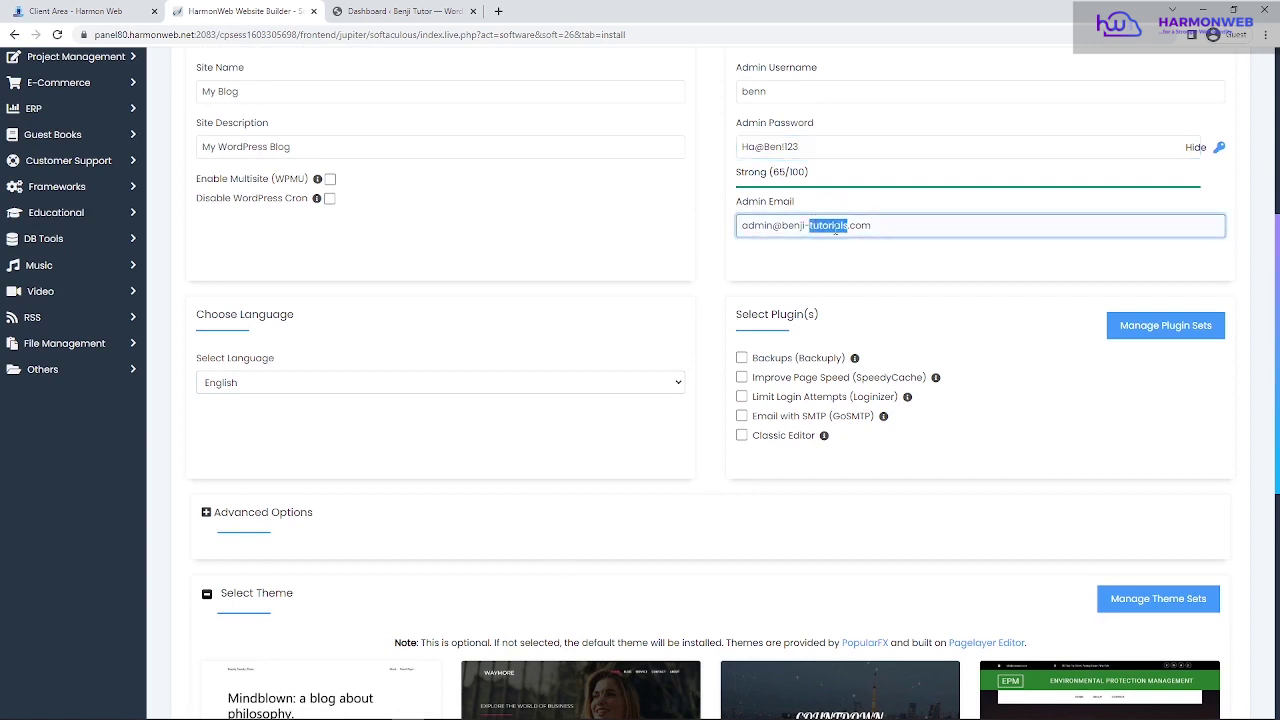
pyautogui.moveTo(908, 223); pyautogui.dragTo(560, 236)
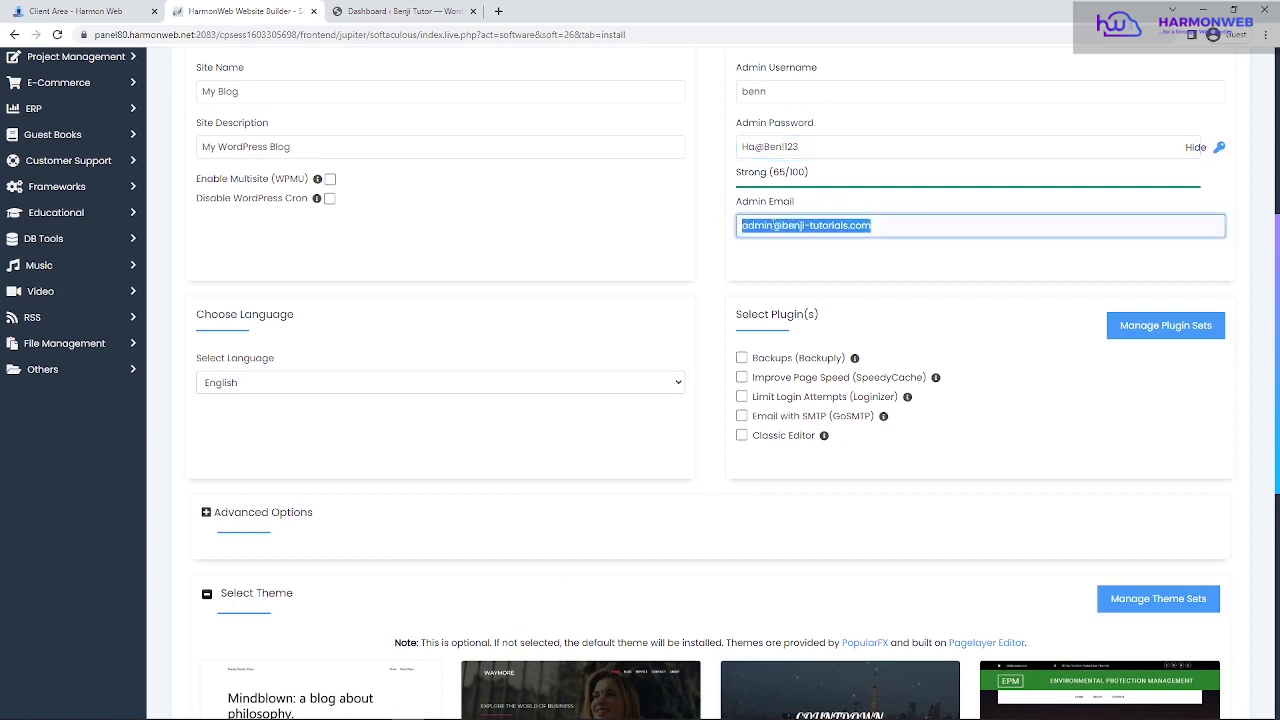
pyautogui.doubleClick(759, 225)
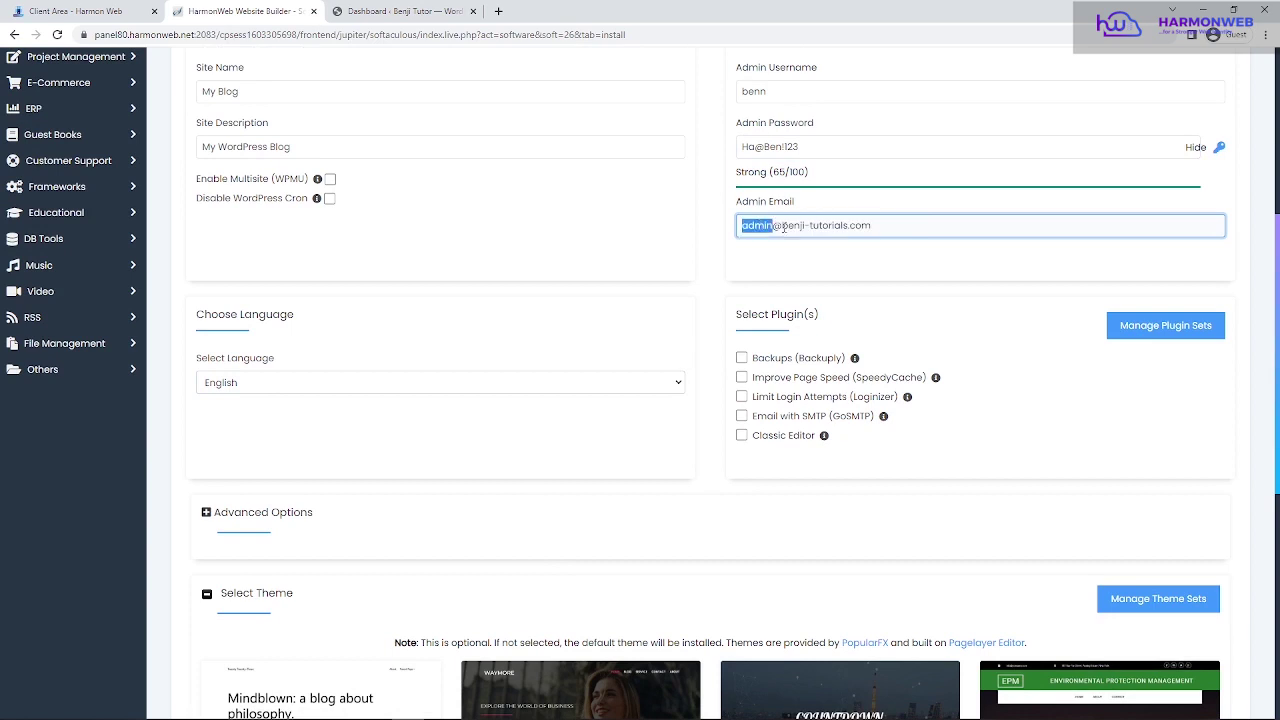
pyautogui.click(774, 225)
pyautogui.moveTo(774, 225)
pyautogui.mouseDown()
pyautogui.moveTo(742, 226)
pyautogui.moveTo(755, 226)
pyautogui.mouseUp()
pyautogui.scroll(-5, 822, 295)
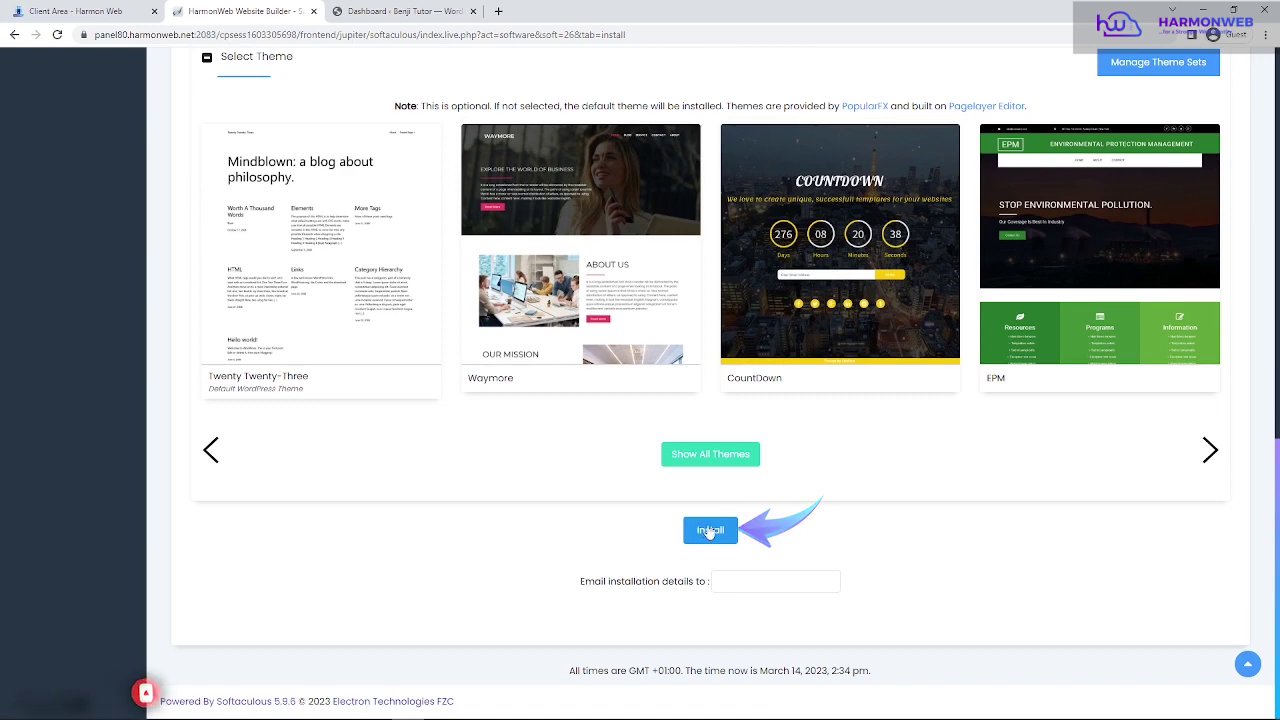
pyautogui.scroll(9, 709, 532)
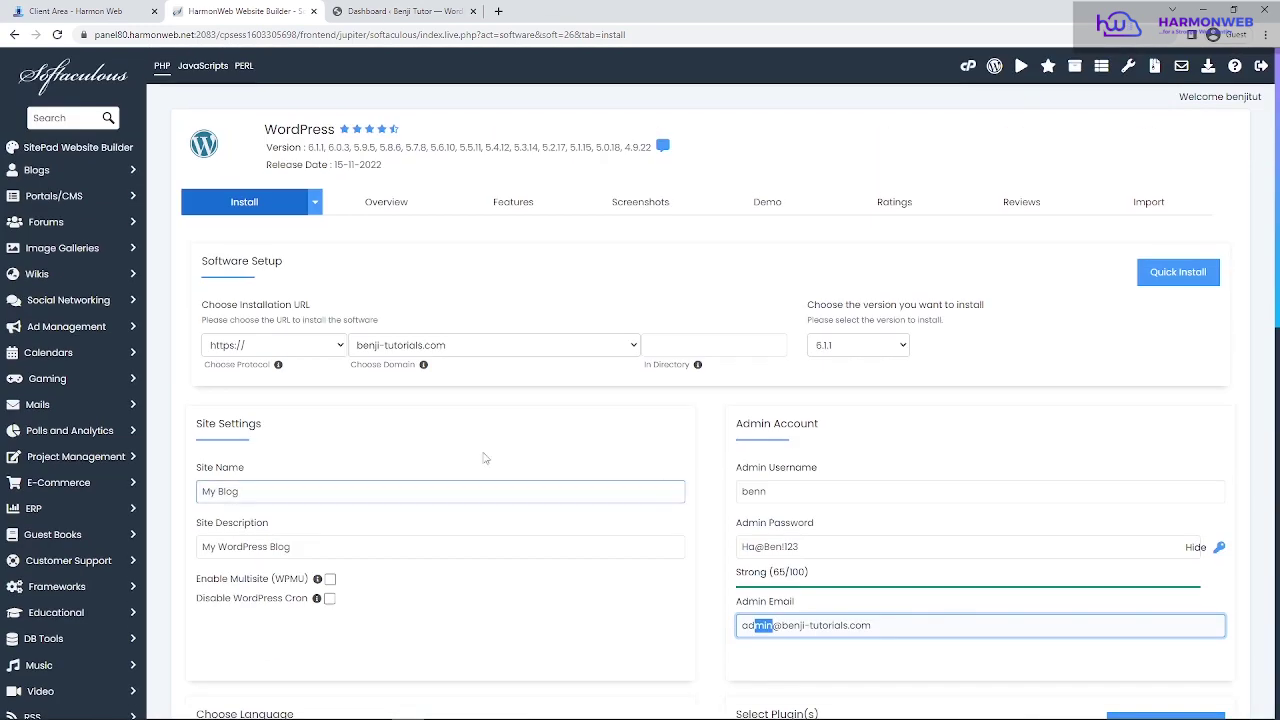
pyautogui.click(250, 346)
pyautogui.click(252, 395)
pyautogui.scroll(-1, 270, 362)
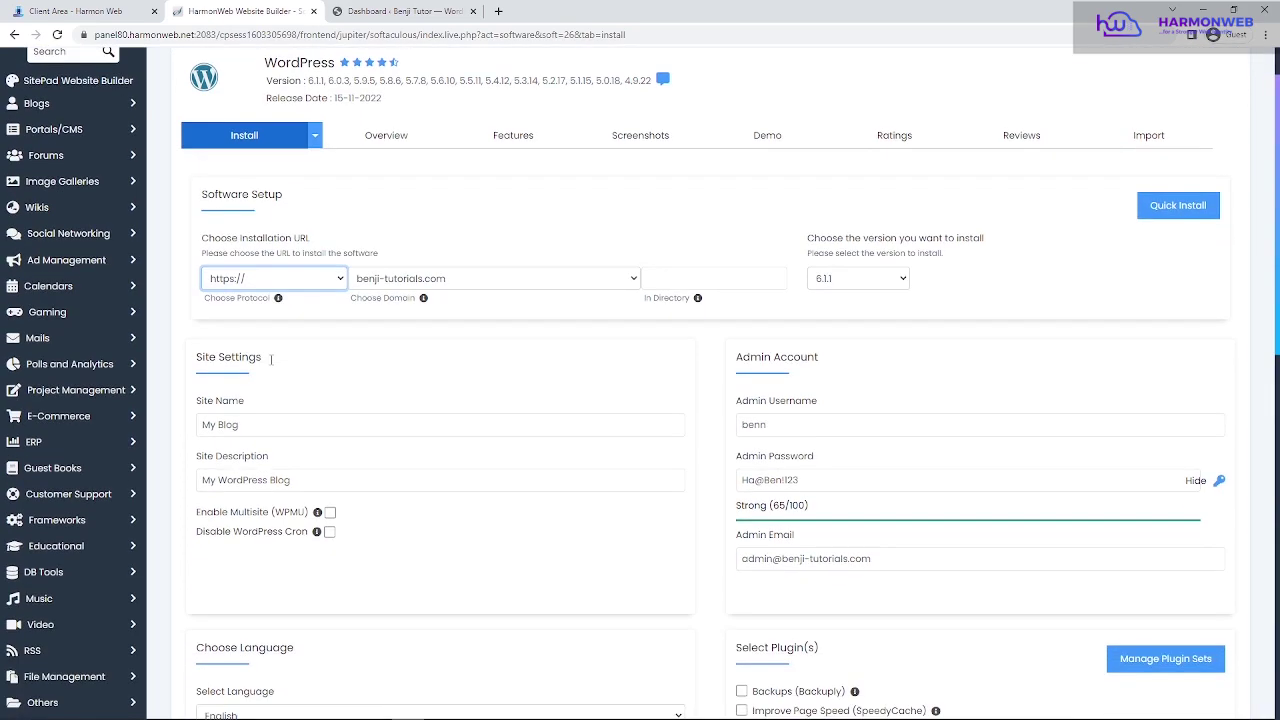
pyautogui.scroll(-8, 270, 368)
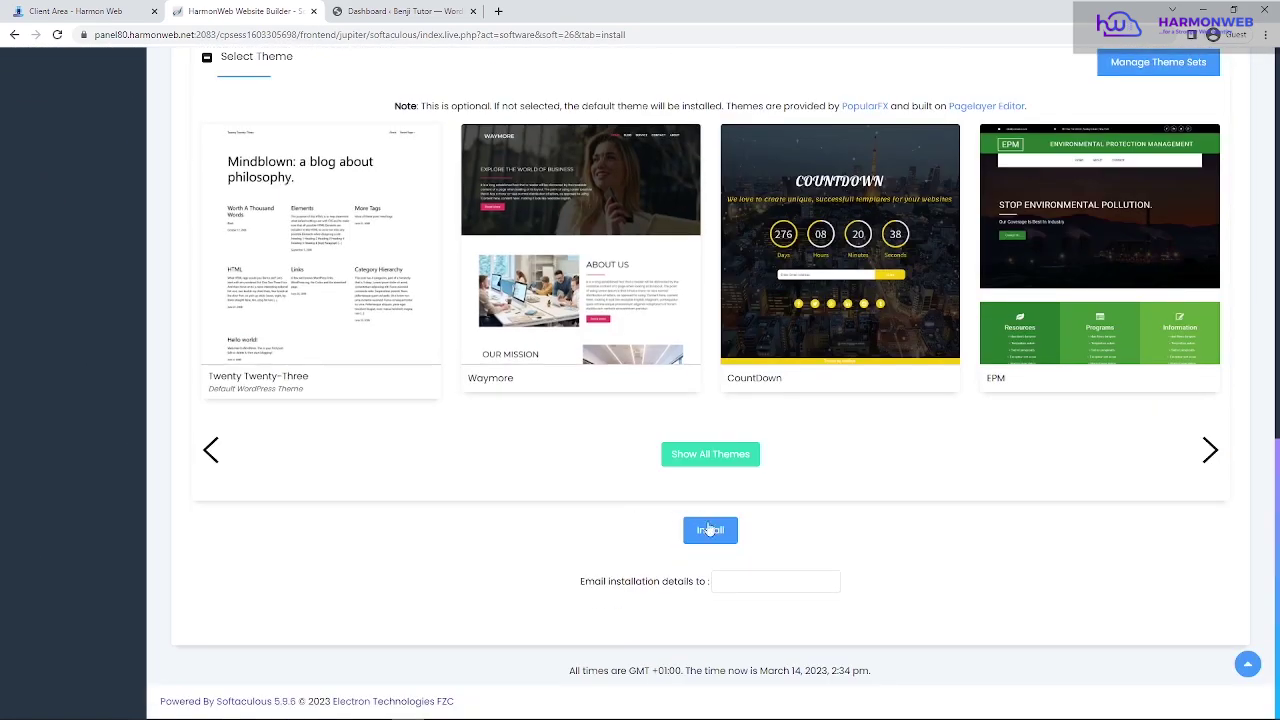
# Install WordPress, close the old dashboard tab, and open the new site link in a new tab
pyautogui.click(707, 538)
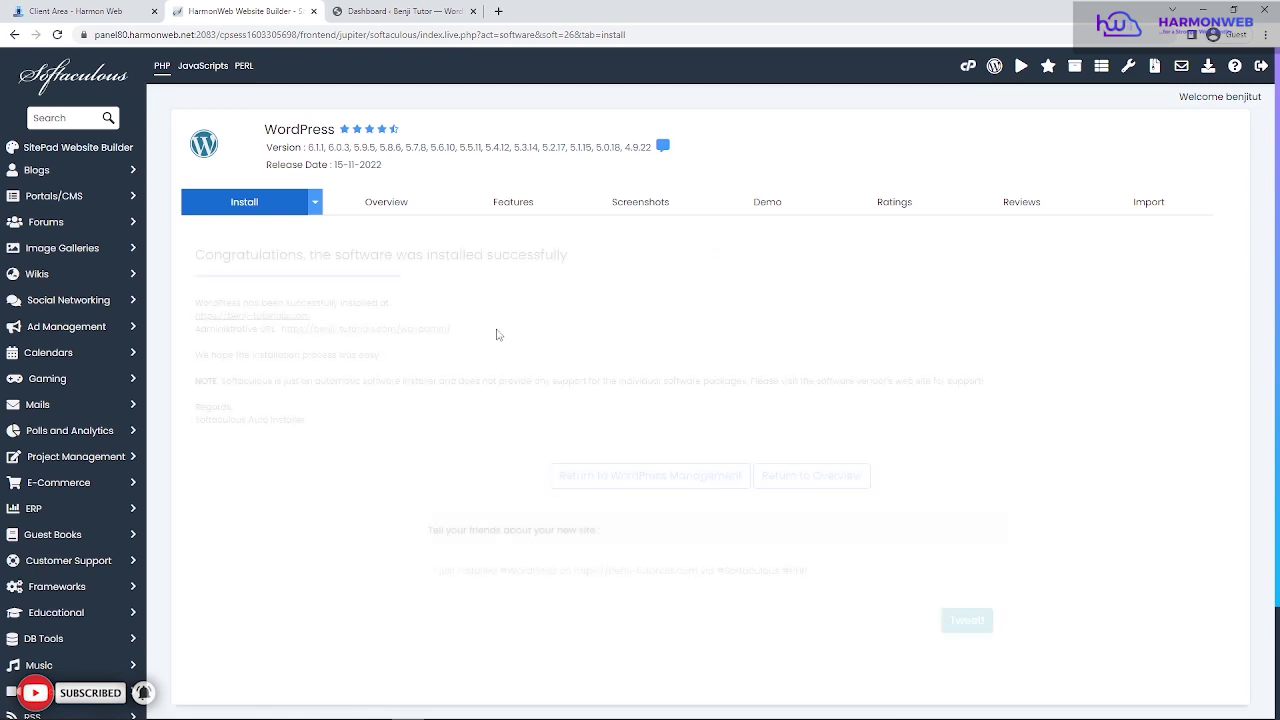
pyautogui.click(472, 11)
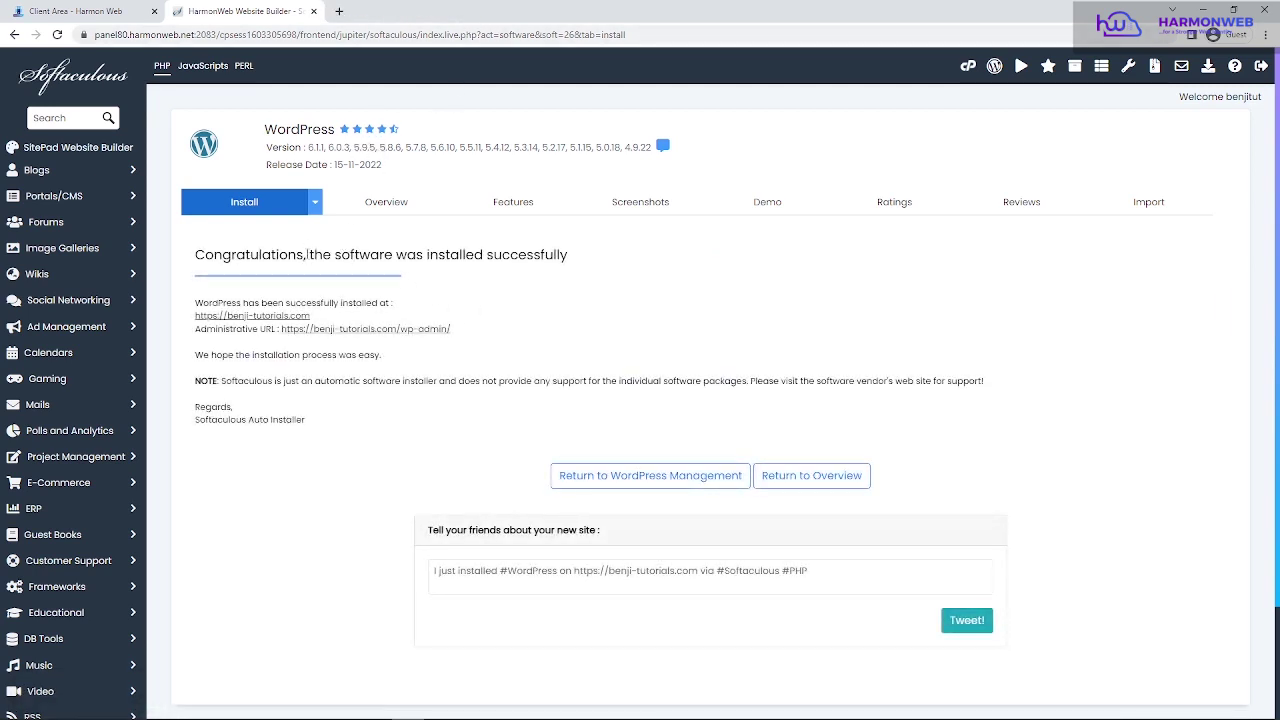
pyautogui.rightClick(268, 316)
pyautogui.click(300, 323)
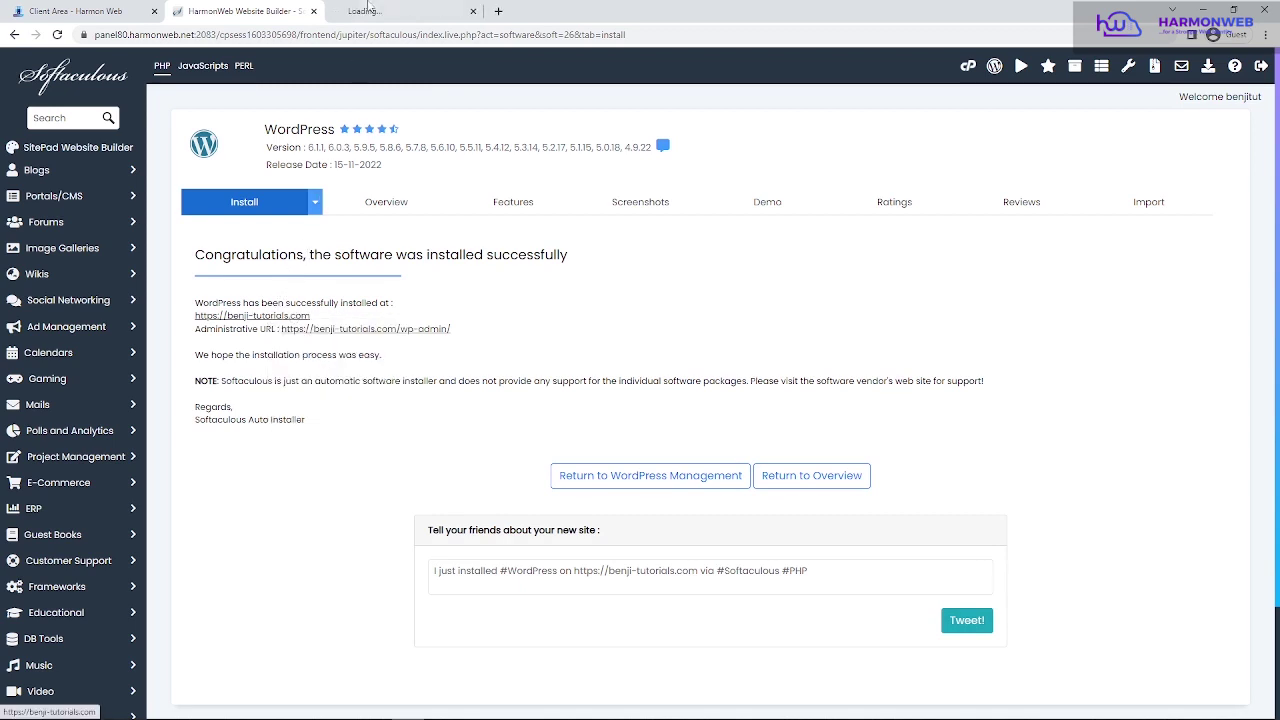
# View the new My Blog site and its Hello world! post in its own tab
pyautogui.click(367, 12)
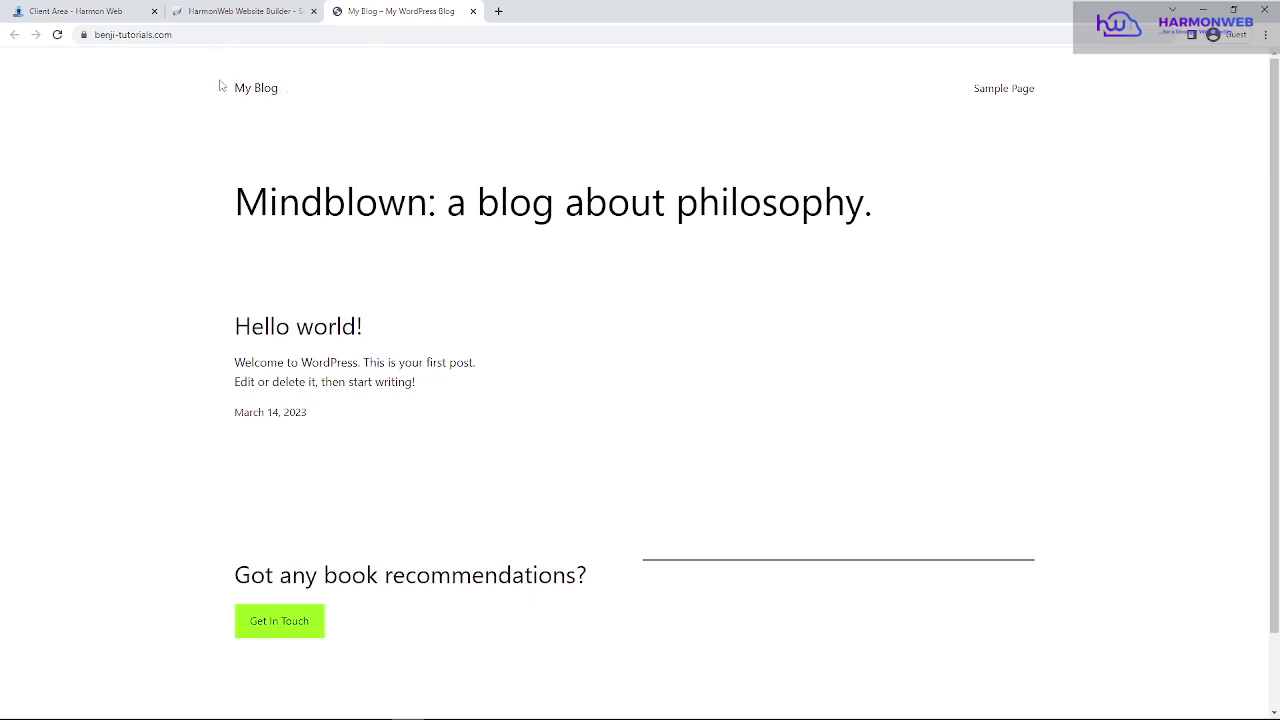
pyautogui.moveTo(207, 86); pyautogui.dragTo(395, 102)
pyautogui.click(357, 90)
pyautogui.scroll(-1, 880, 163)
pyautogui.scroll(1, 760, 403)
pyautogui.scroll(-1, 810, 355)
pyautogui.scroll(1, 600, 245)
# Return to the Softaculous success page and highlight the site's Administrative URL
pyautogui.click(250, 10)
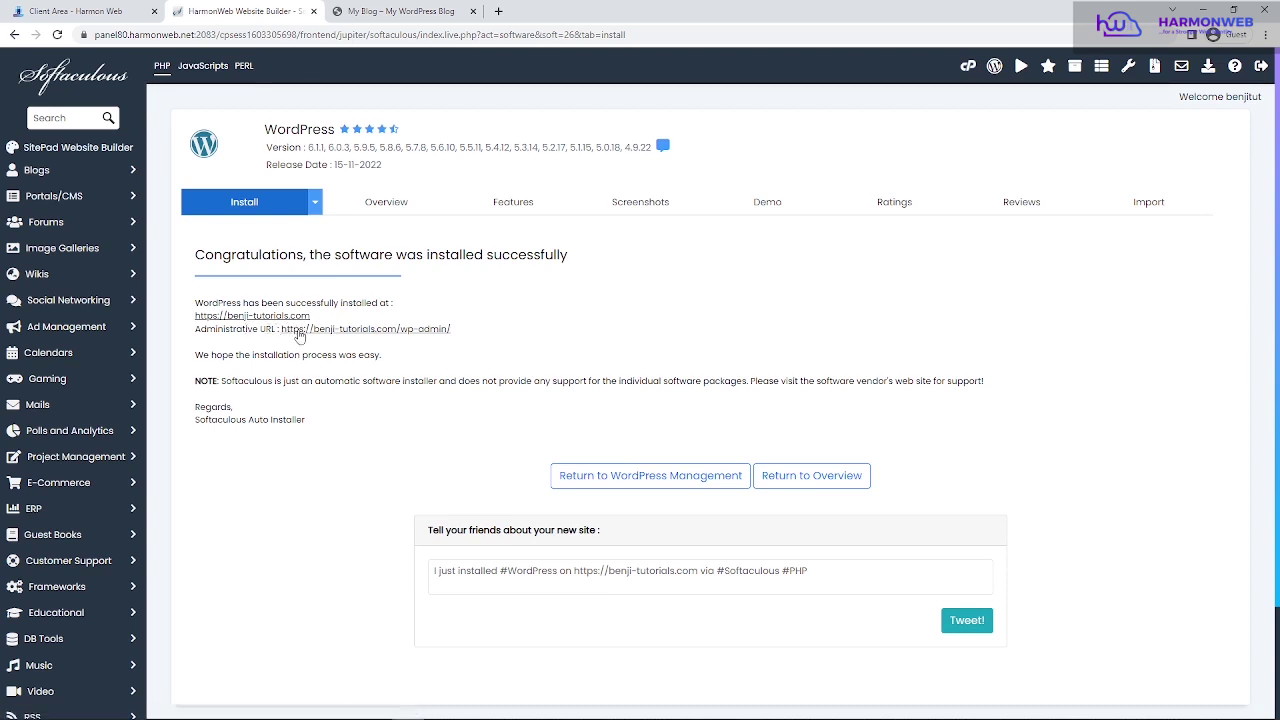
pyautogui.click(400, 11)
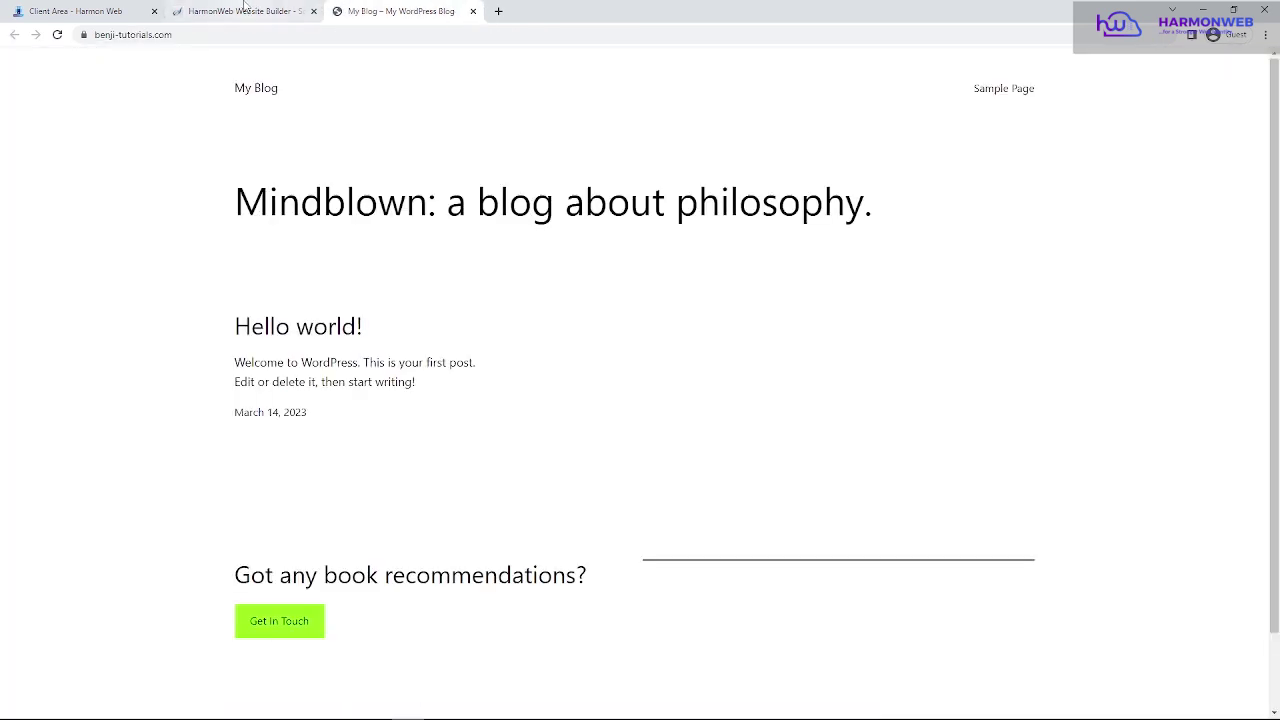
pyautogui.click(245, 10)
pyautogui.moveTo(451, 329); pyautogui.dragTo(276, 329)
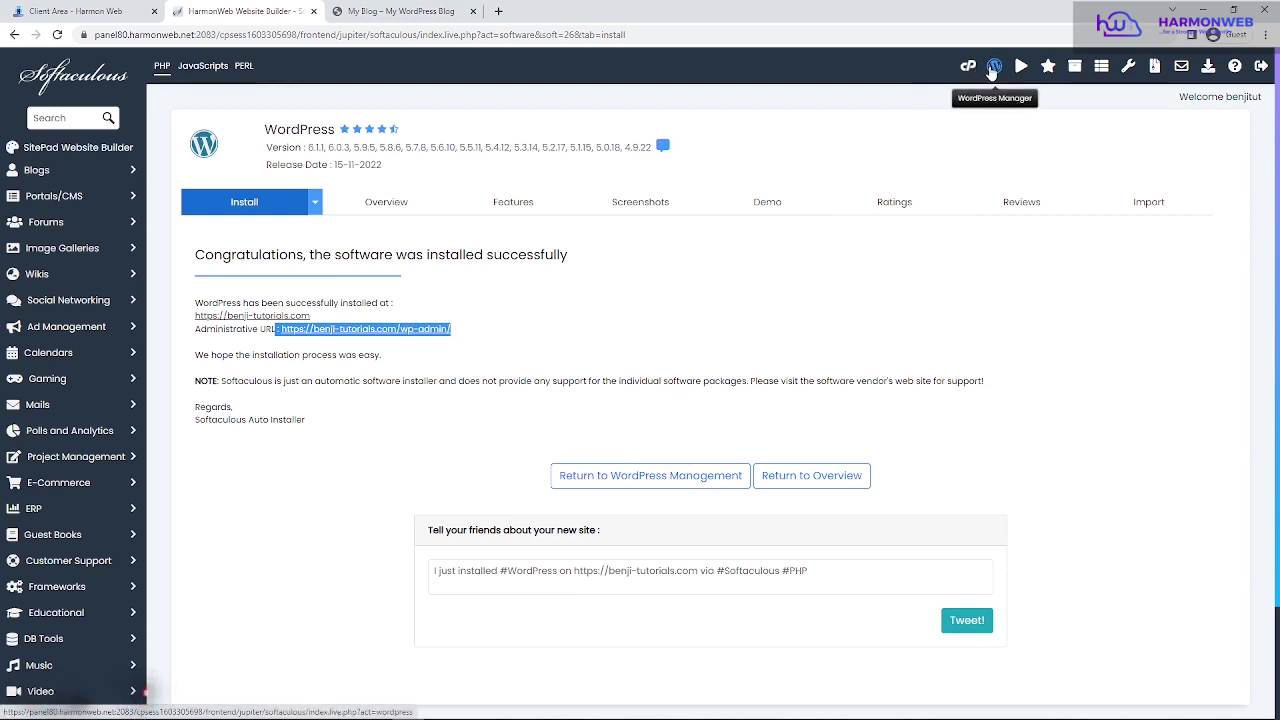
# Log into the My Blog WordPress dashboard from Softaculous's WordPress installations list
pyautogui.click(995, 67)
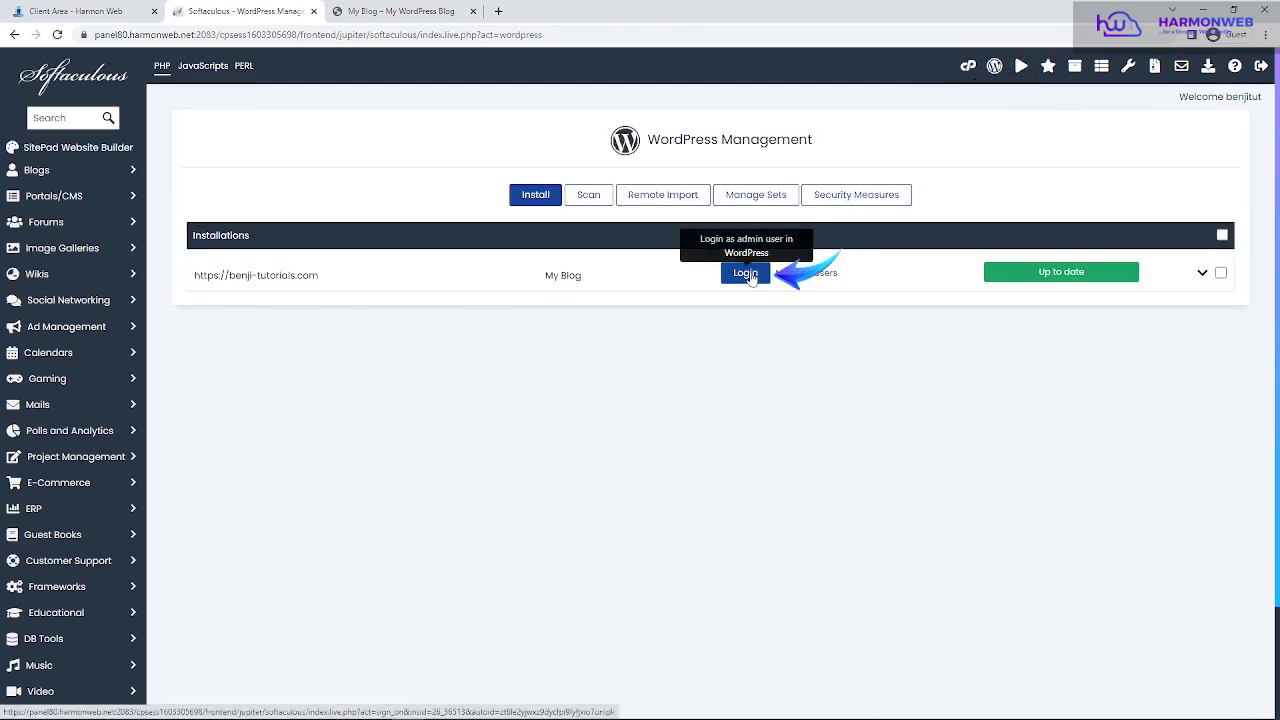
pyautogui.click(746, 273)
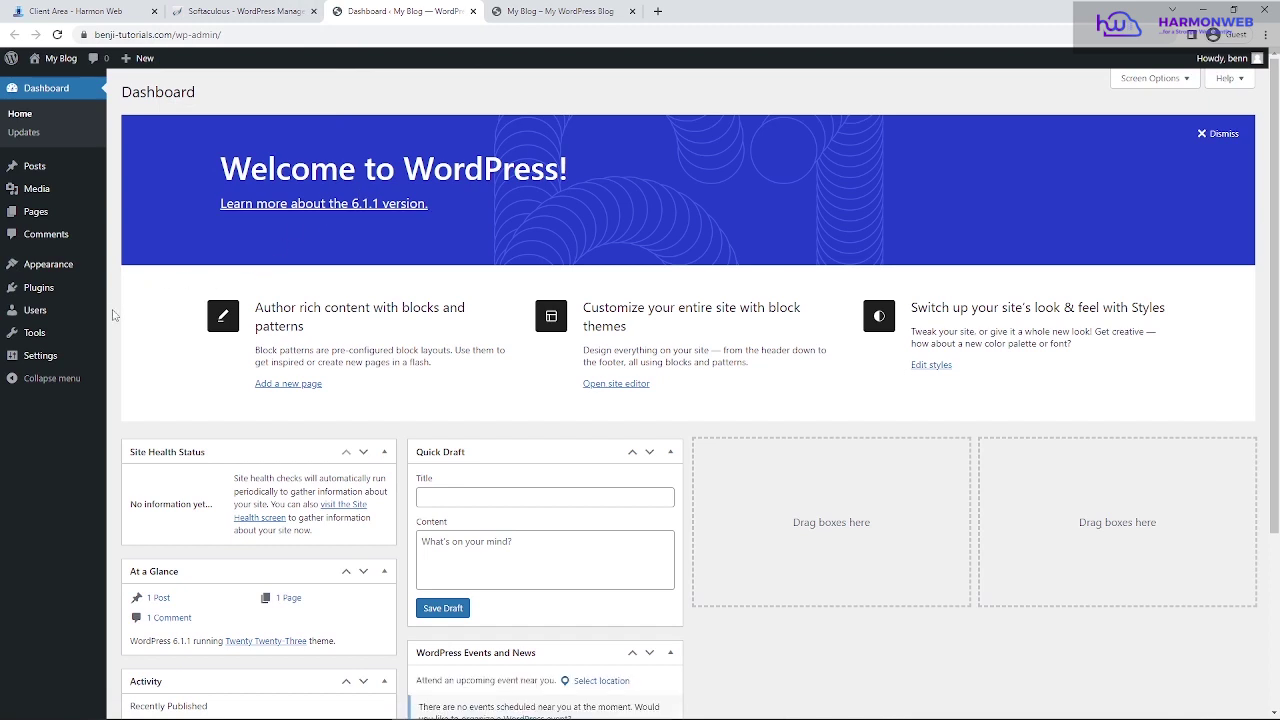
# Generate and select a new Strong password in the admin profile, then return to the Softaculous tab
pyautogui.click(93, 320)
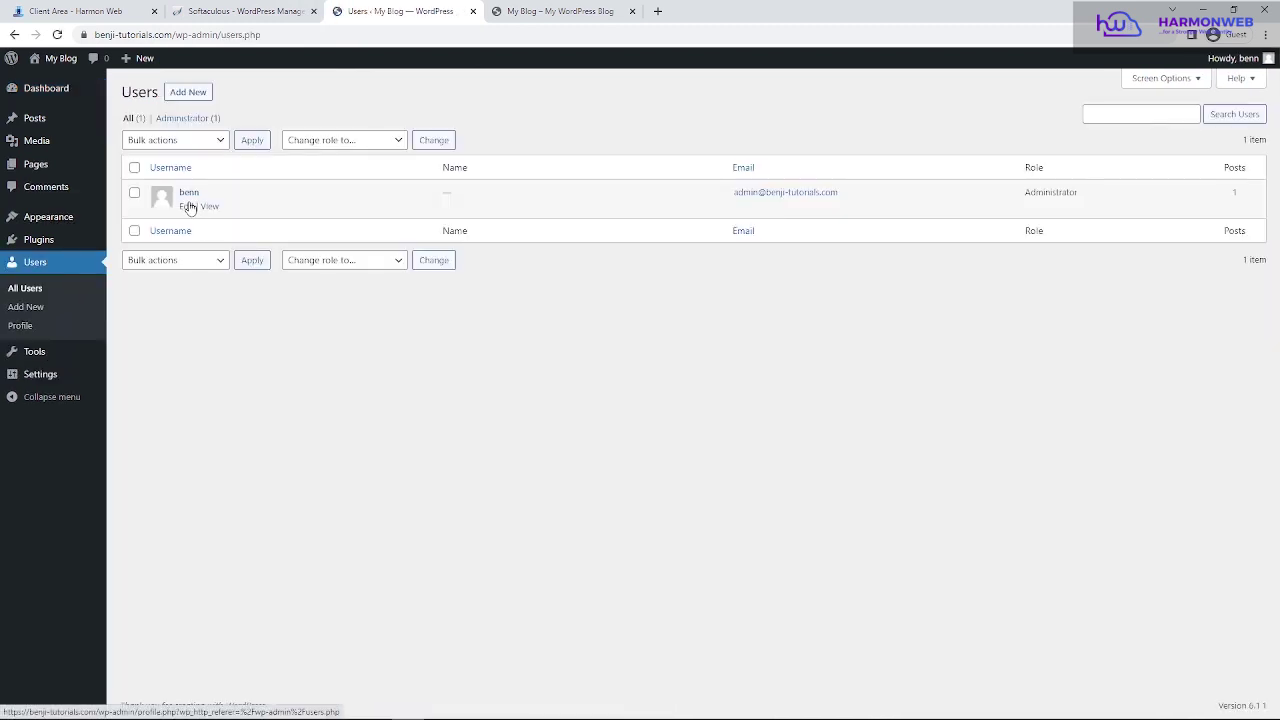
pyautogui.click(189, 207)
pyautogui.scroll(-10, 251, 275)
pyautogui.scroll(-1, 251, 275)
pyautogui.click(330, 396)
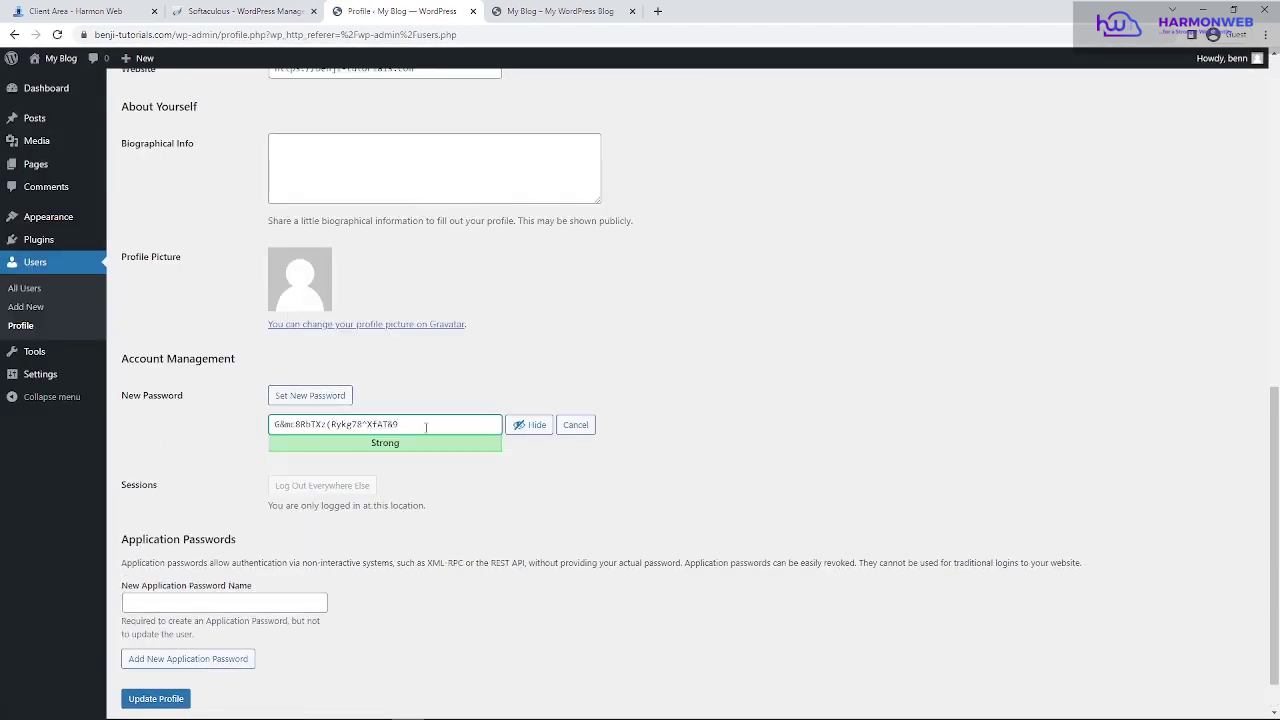
pyautogui.tripleClick(425, 427)
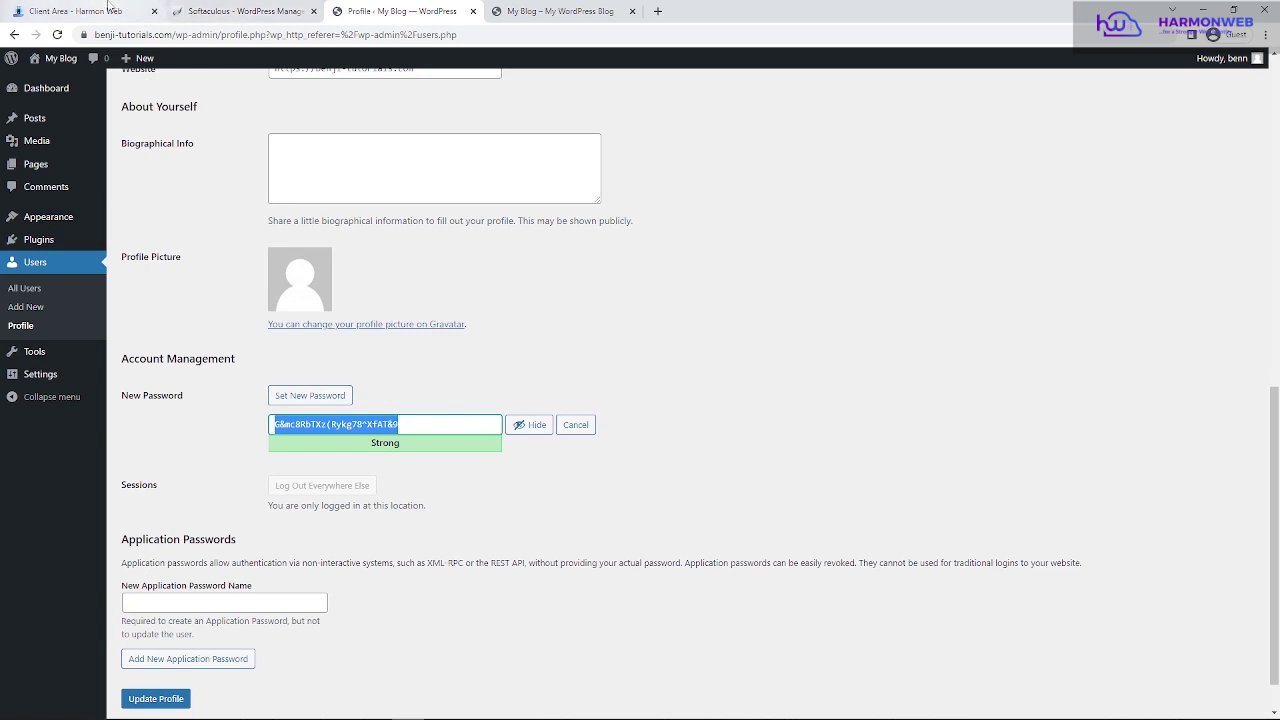
pyautogui.click(80, 11)
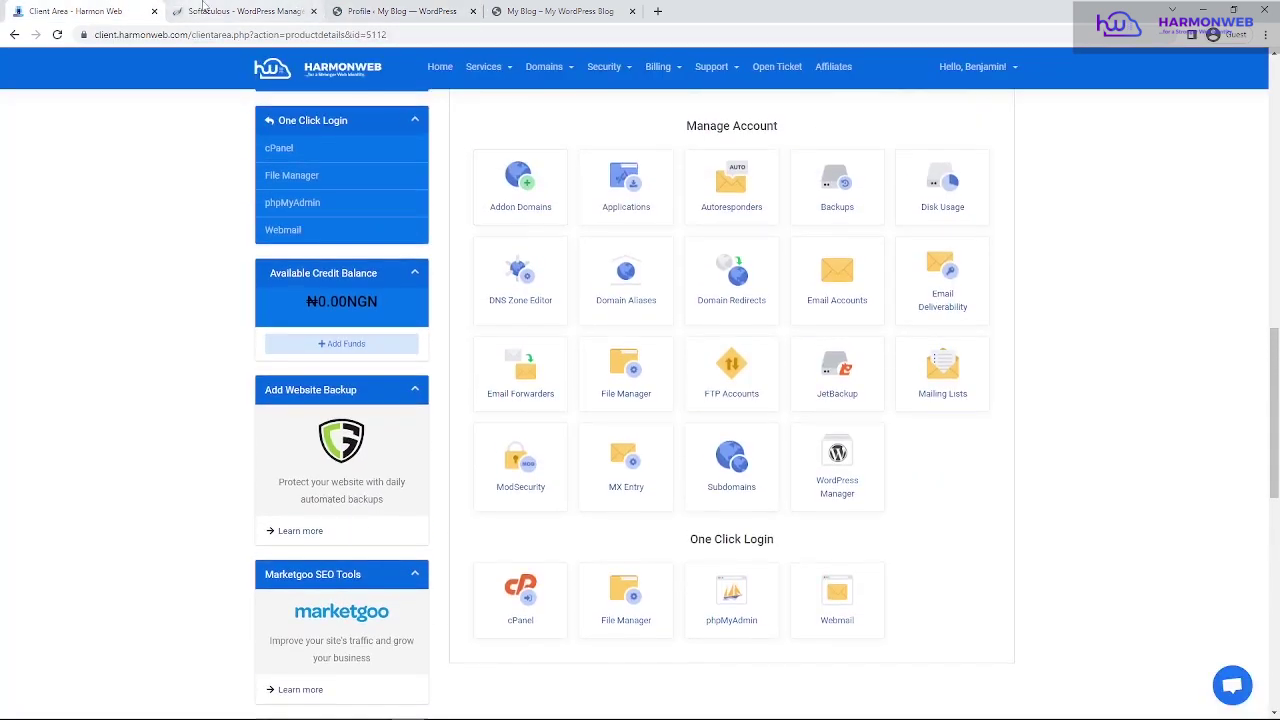
pyautogui.click(245, 11)
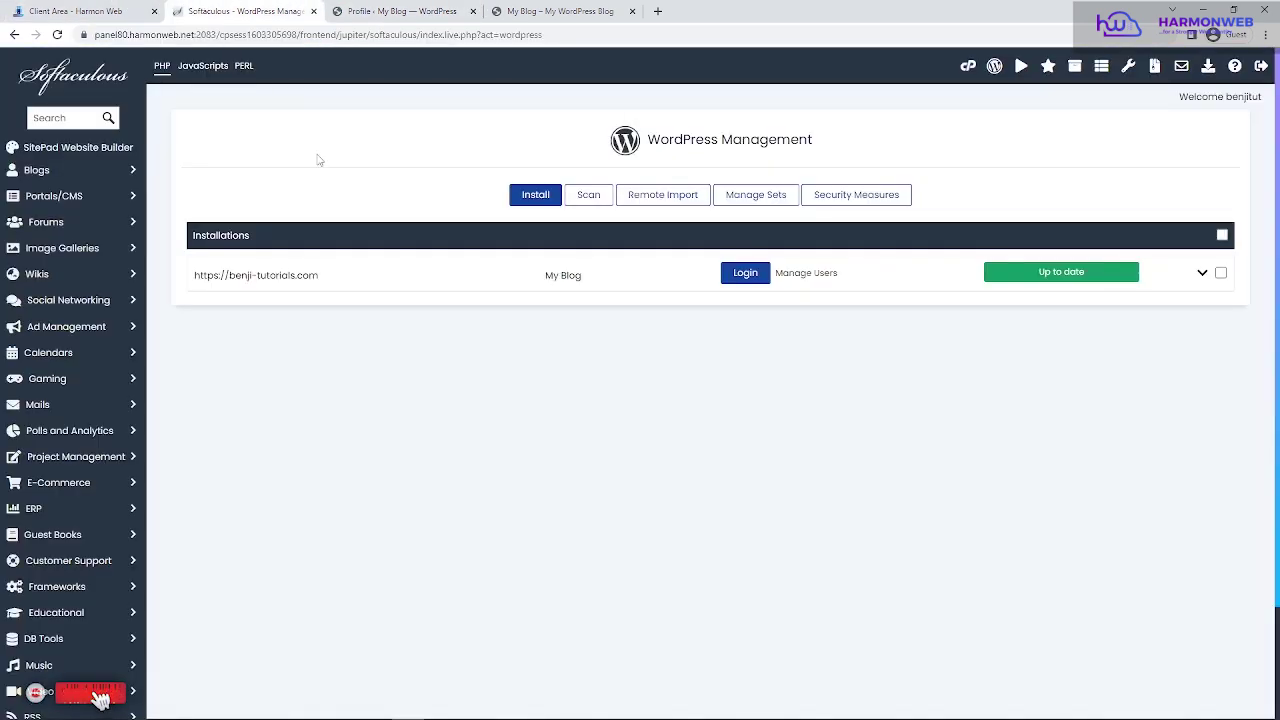